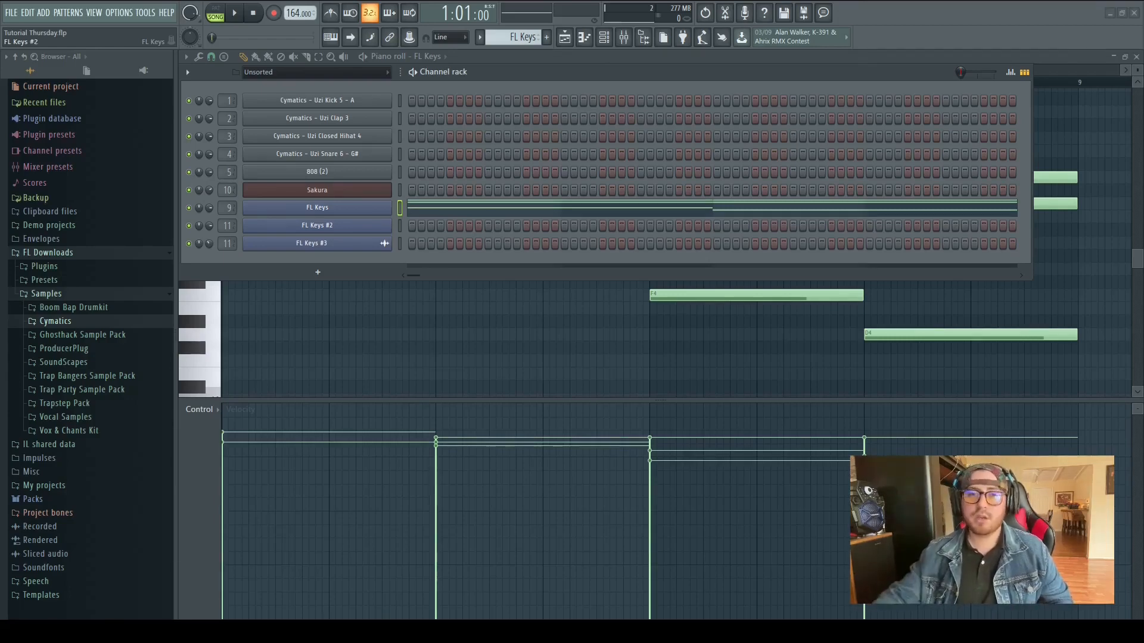
# Close the channel rack and play the FL Keys pattern in the piano roll
pyautogui.press('F6')
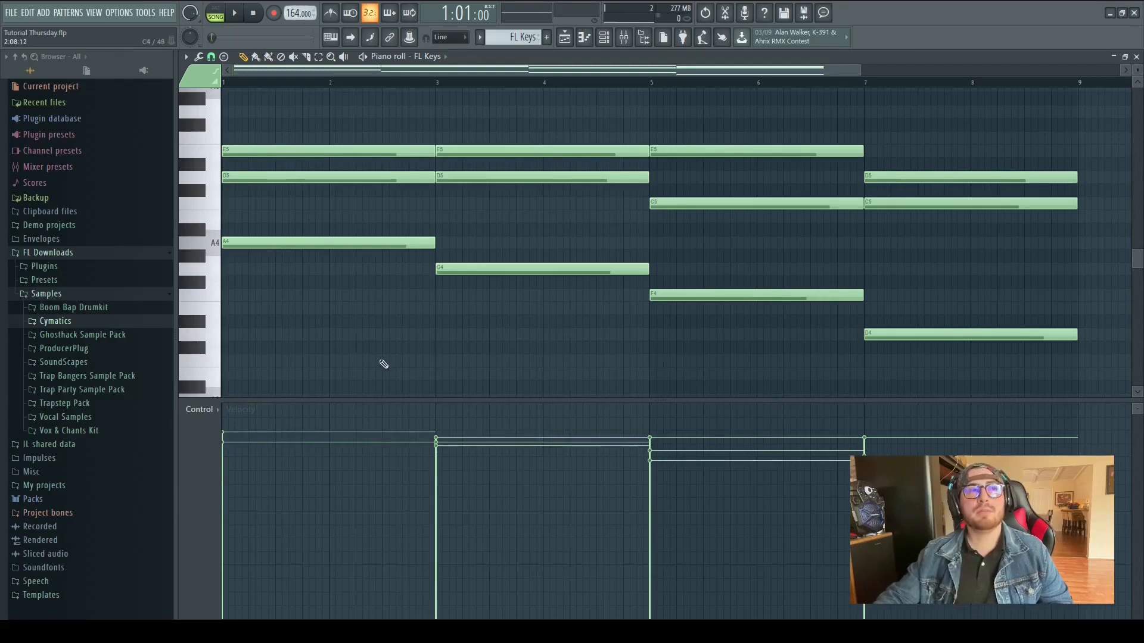
pyautogui.press('space')
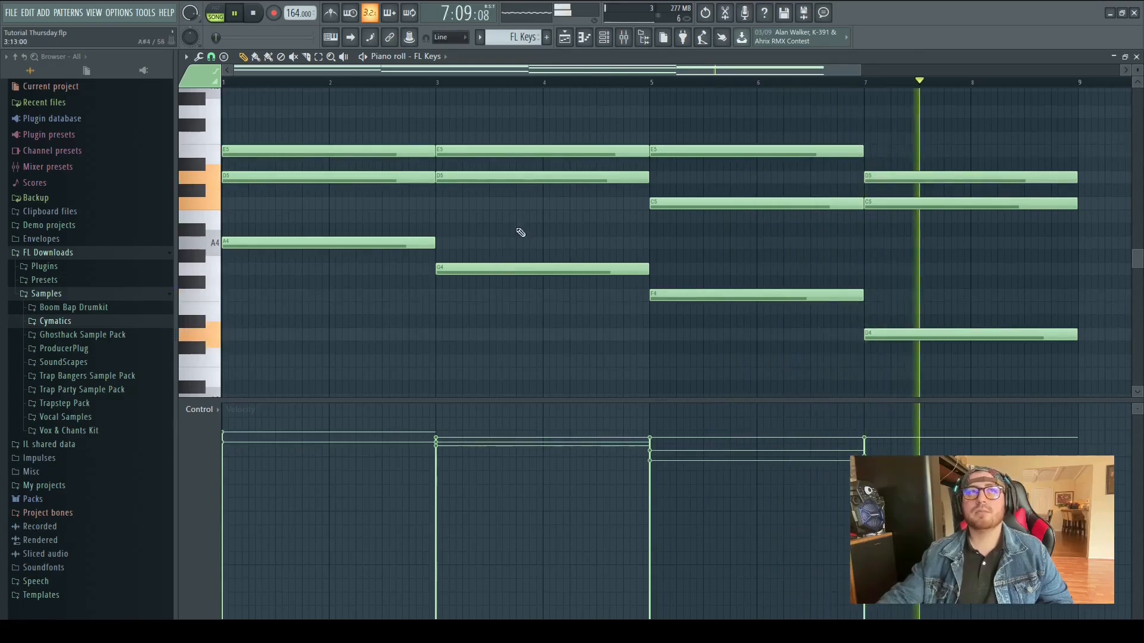
pyautogui.press('space')
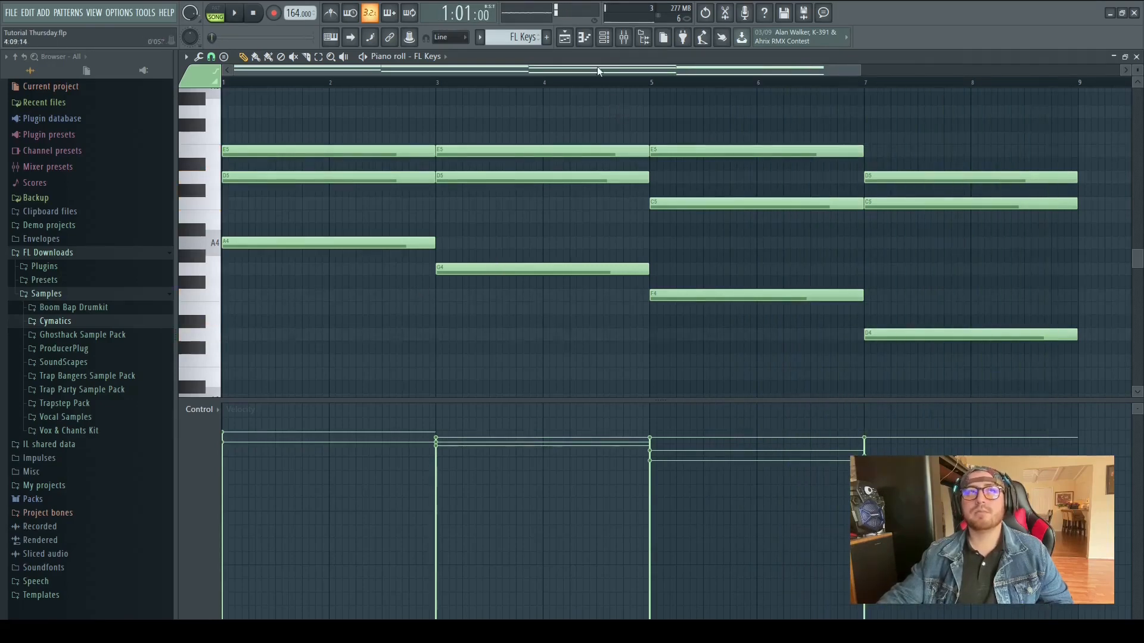
# Open the mixer and inspect insert 9's Fruity parametric EQ 2 and Fruity Reeverb 2 while playing the track
pyautogui.press('F9')
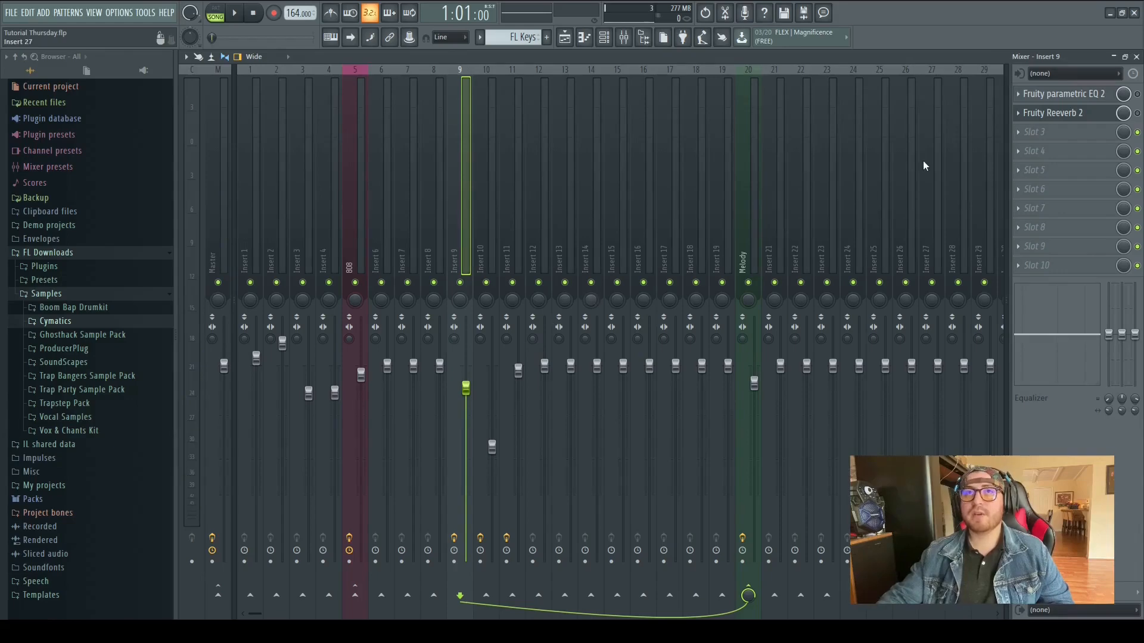
pyautogui.click(1073, 95)
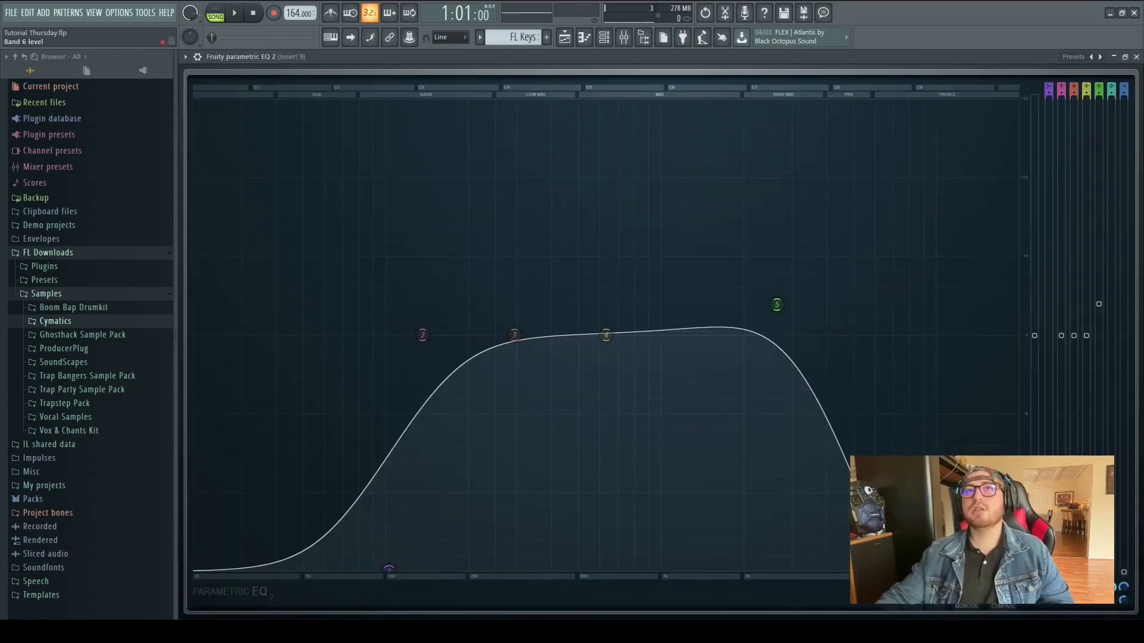
pyautogui.click(1136, 56)
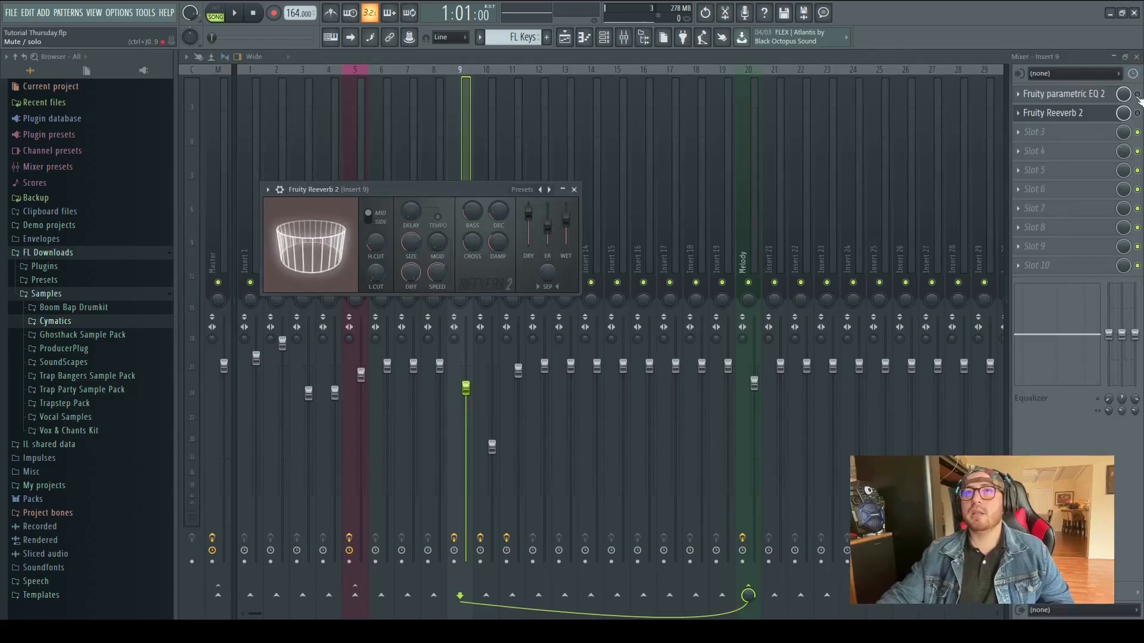
pyautogui.click(1054, 113)
pyautogui.press('space')
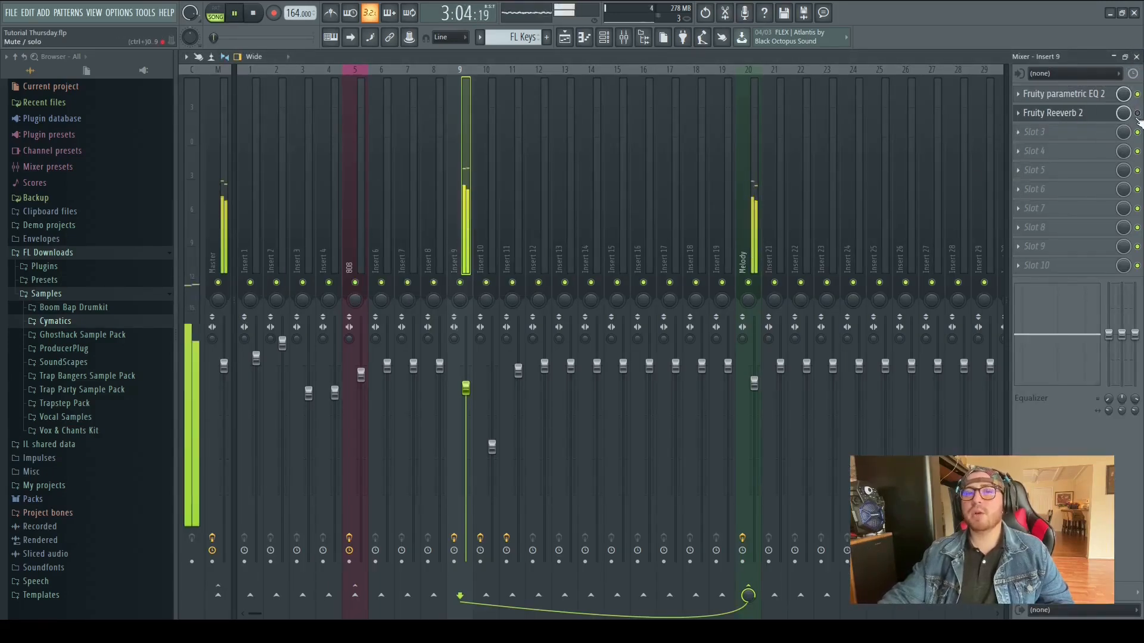
pyautogui.press('space')
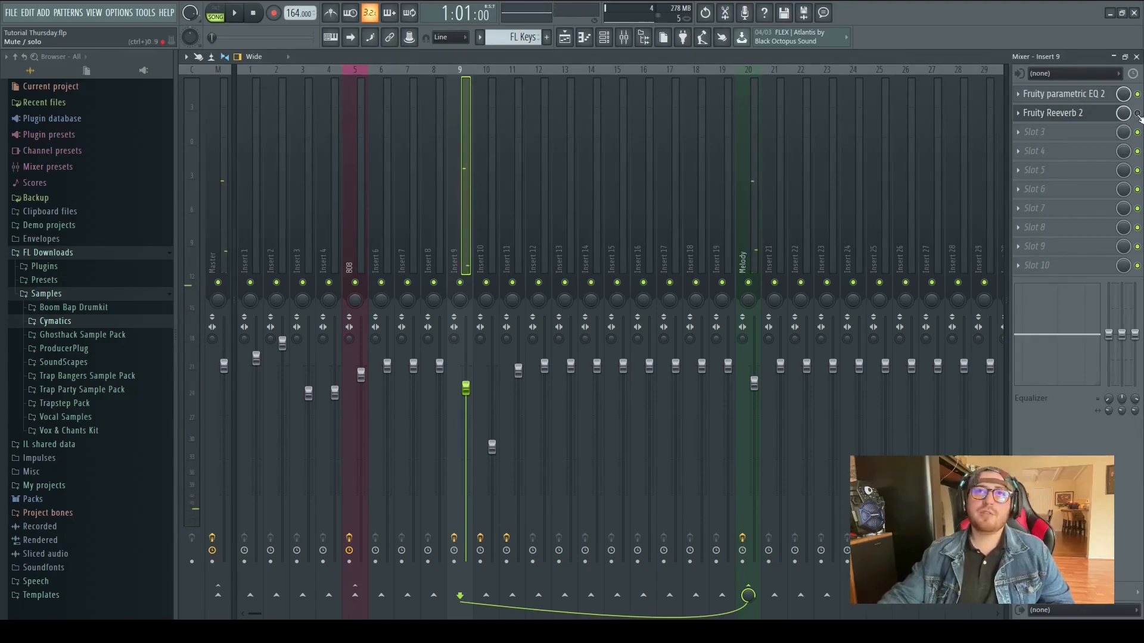
pyautogui.press('space')
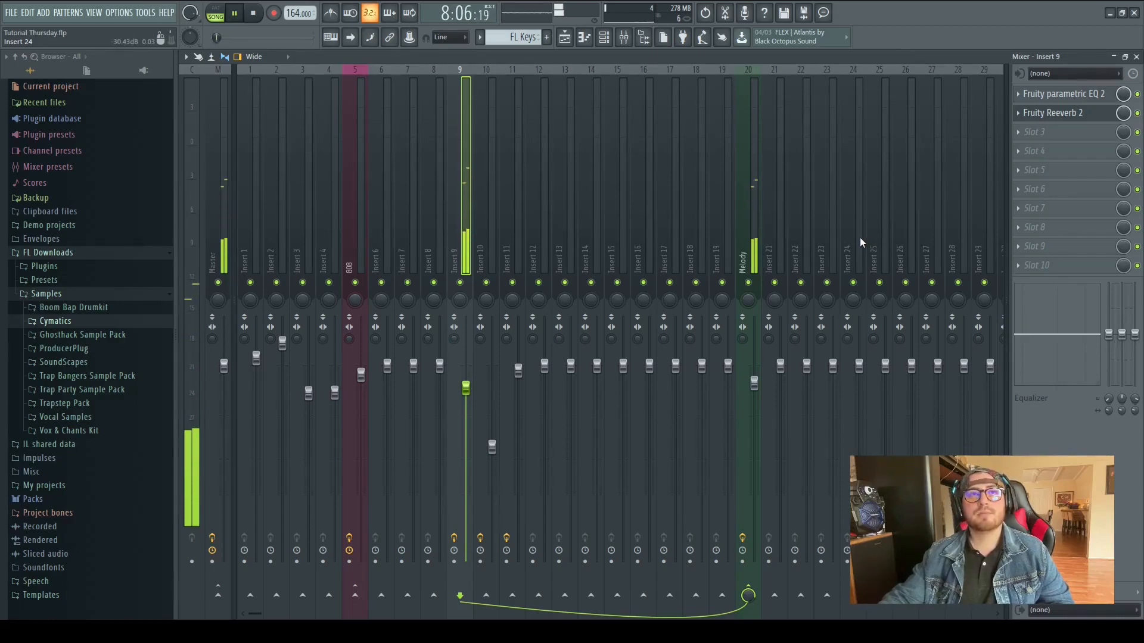
pyautogui.press('space')
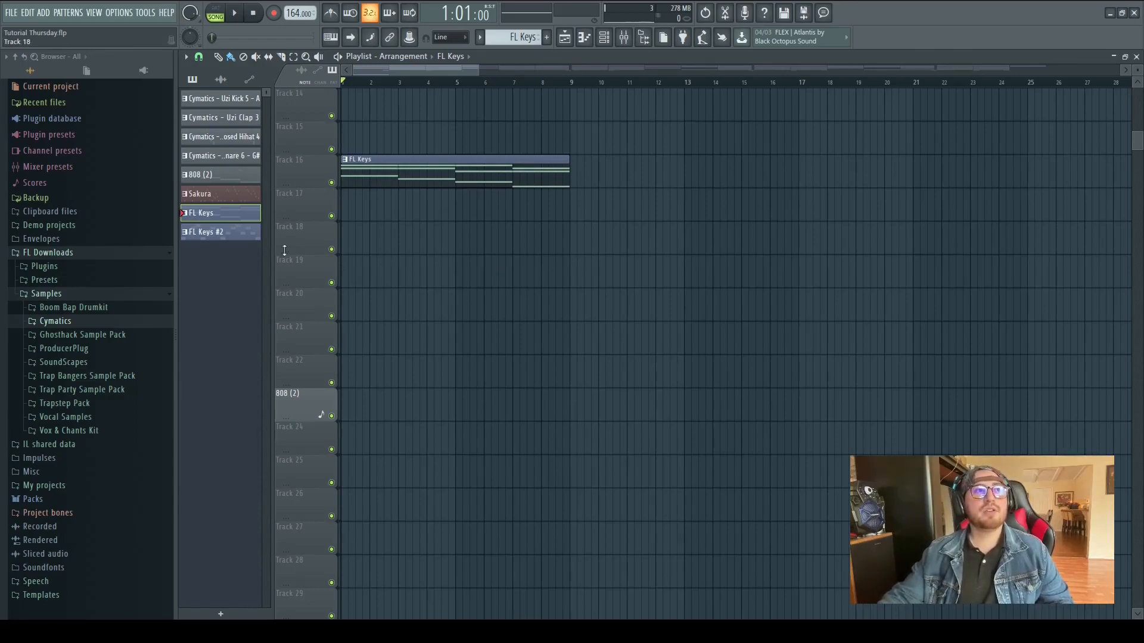
# Place the FL Keys #2 pattern on track 17 starting at bar 1
pyautogui.click(221, 241)
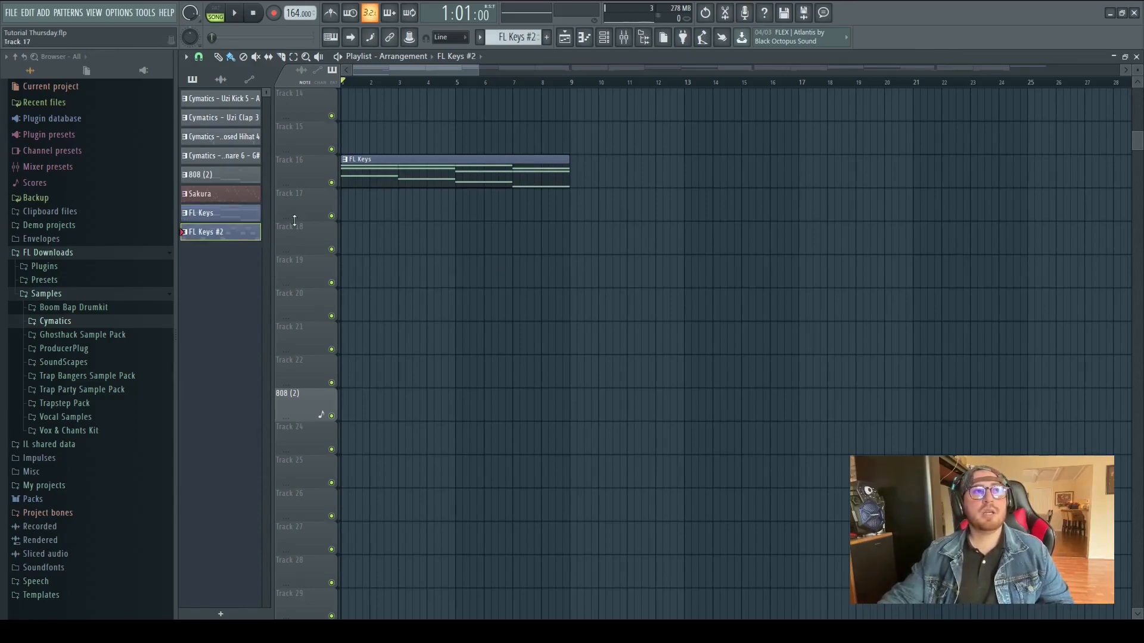
pyautogui.click(350, 204)
pyautogui.moveTo(396, 193); pyautogui.dragTo(389, 193)
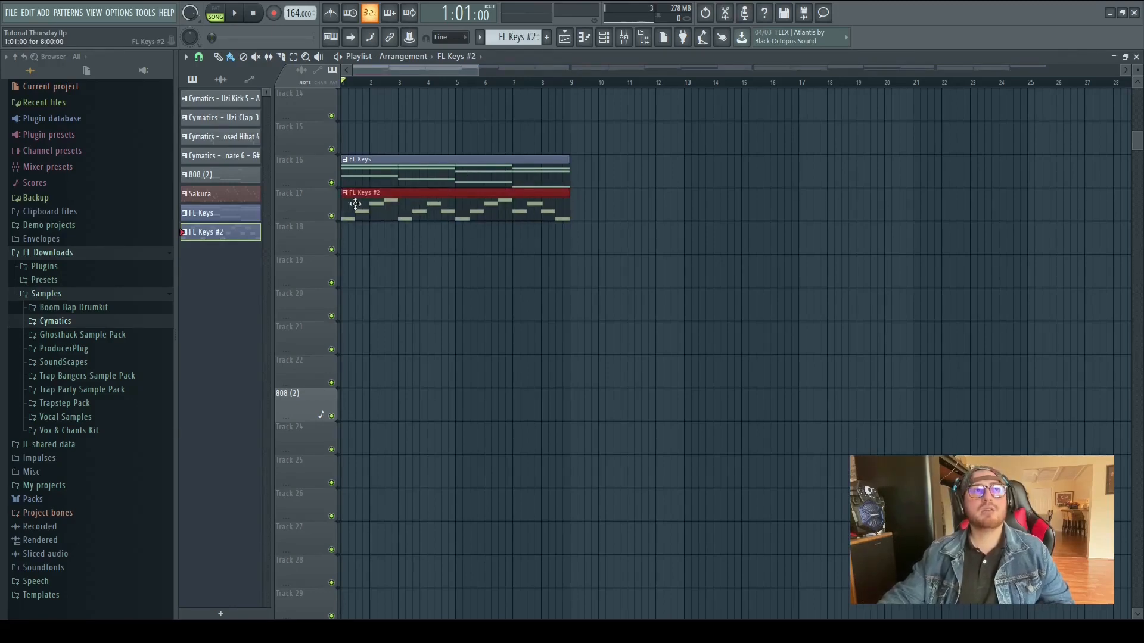
# Mute the FL Keys clip on track 16 and play the arrangement
pyautogui.keyDown('alt'); pyautogui.click(378, 171); pyautogui.keyUp('alt')
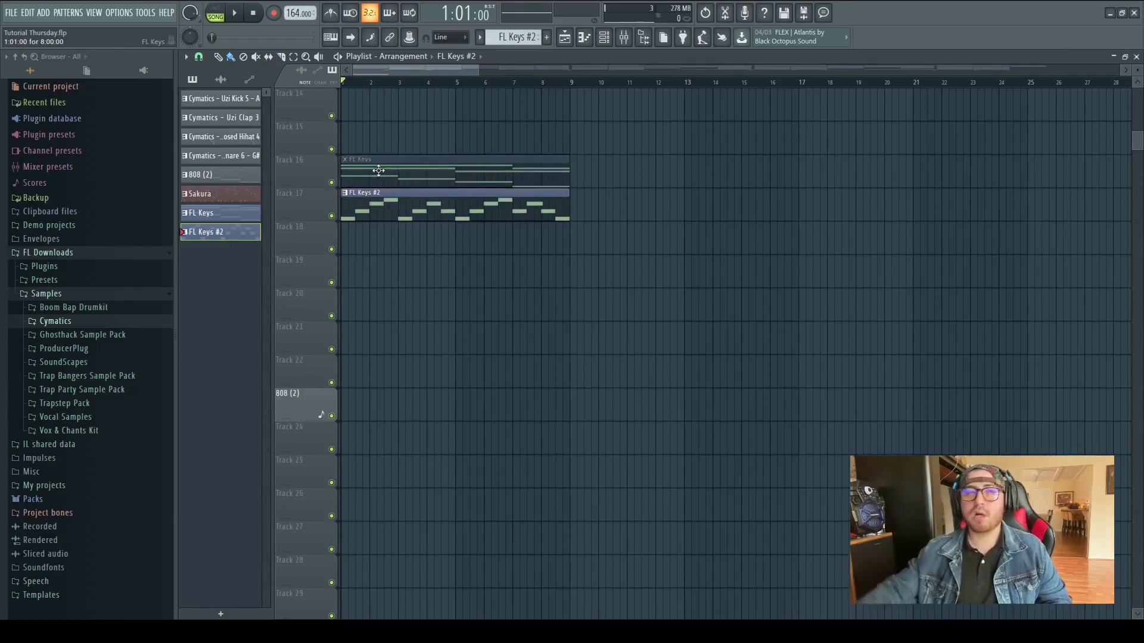
pyautogui.press('space')
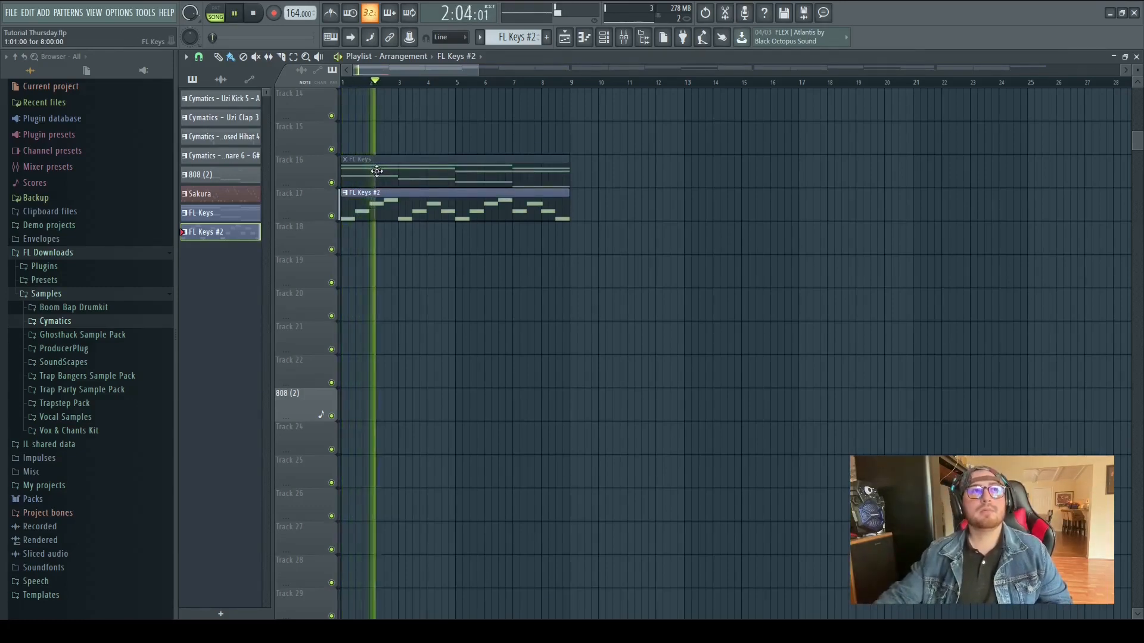
pyautogui.press('space')
# Play the arrangement with the mixer open on insert 11 and close the mixer
pyautogui.click(623, 37)
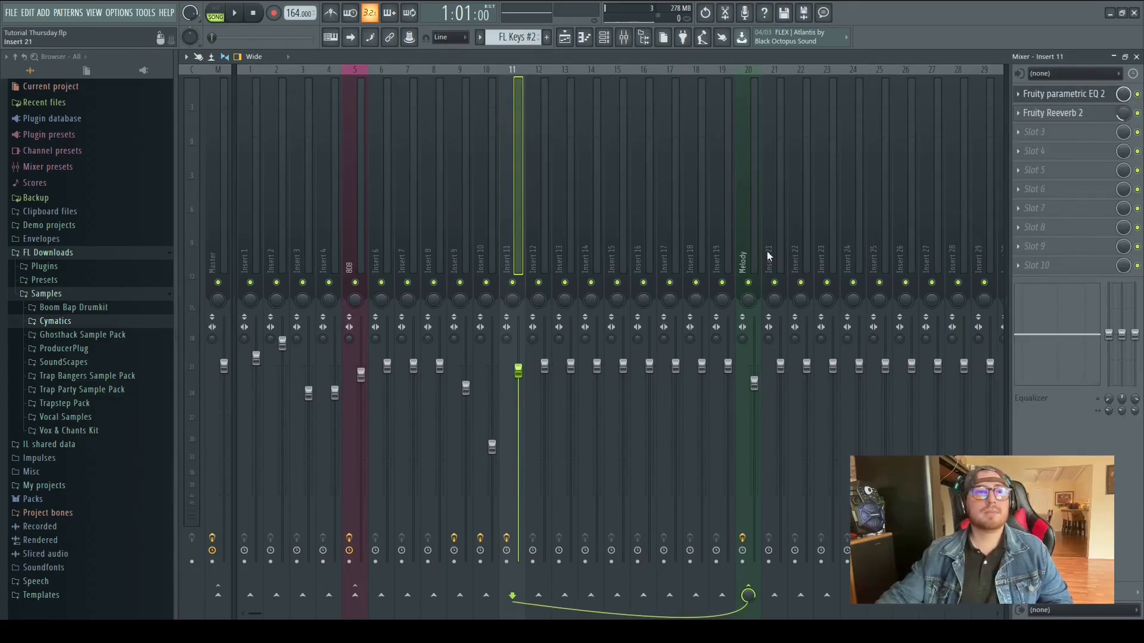
pyautogui.press('space')
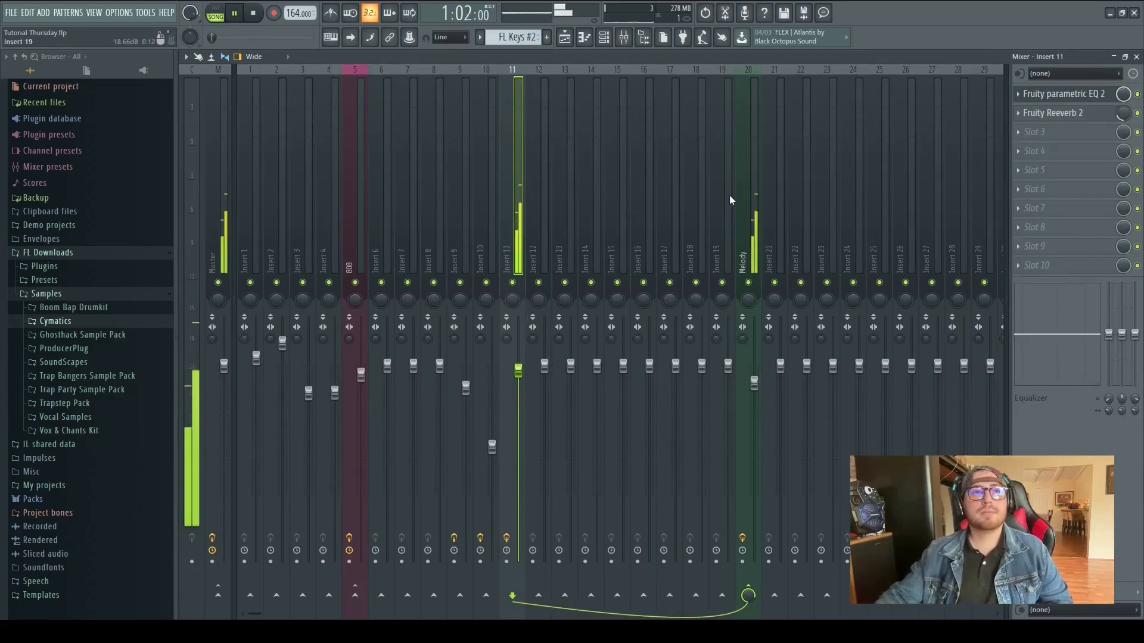
pyautogui.press('space')
pyautogui.click(1136, 57)
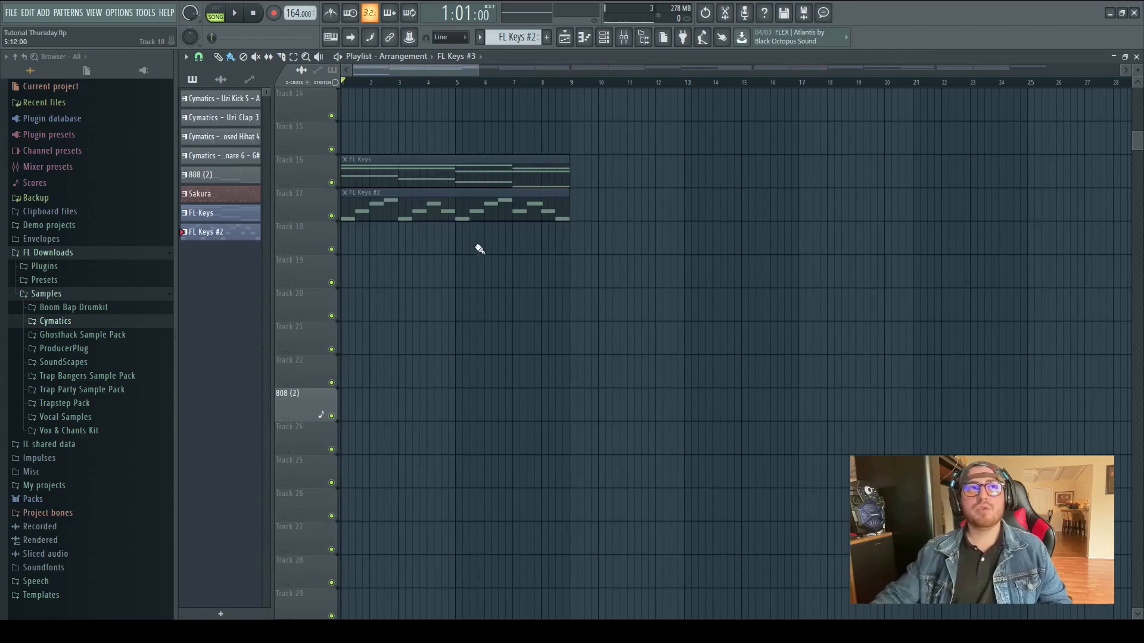
# Mute the FL Keys #2 clip and place the FL Keys #3 audio clip on track 18 at bar 1
pyautogui.click(388, 207)
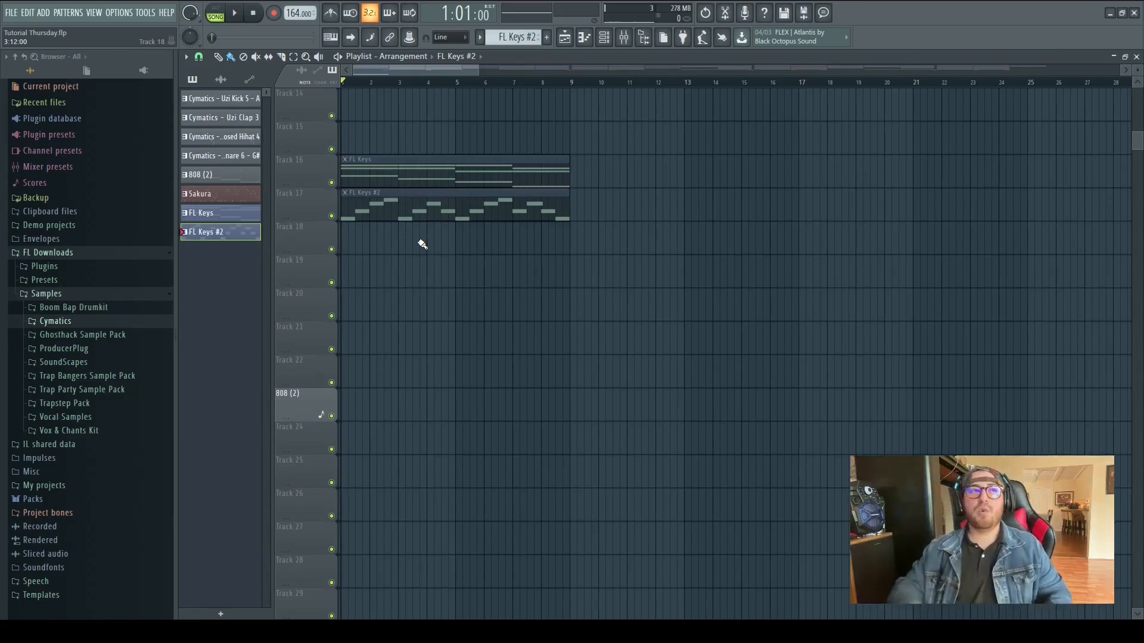
pyautogui.click(220, 79)
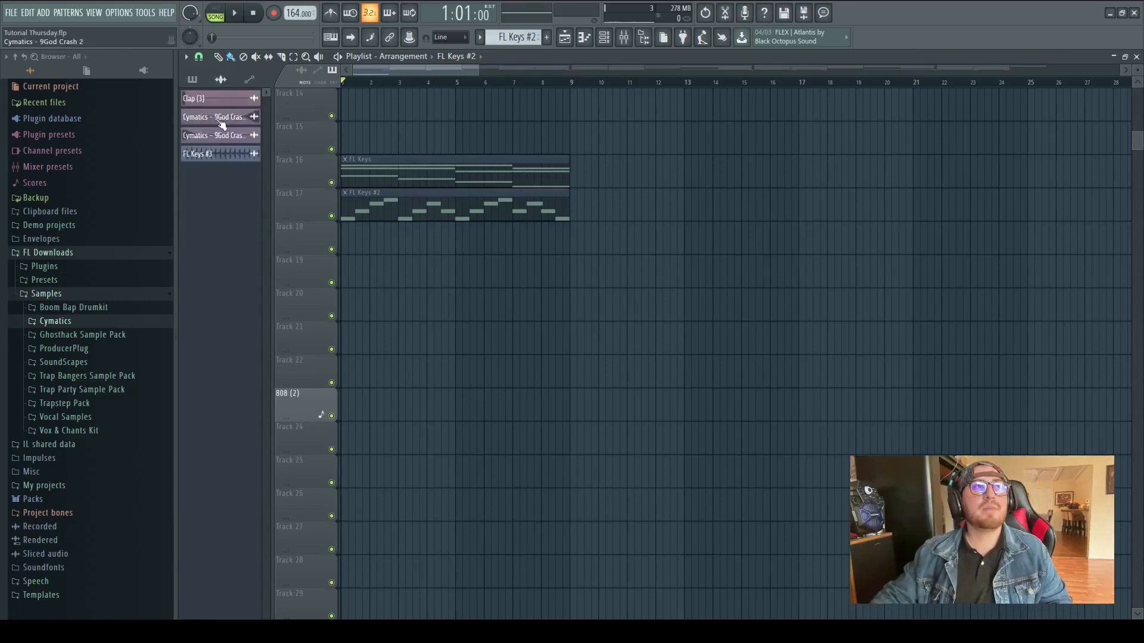
pyautogui.click(346, 235)
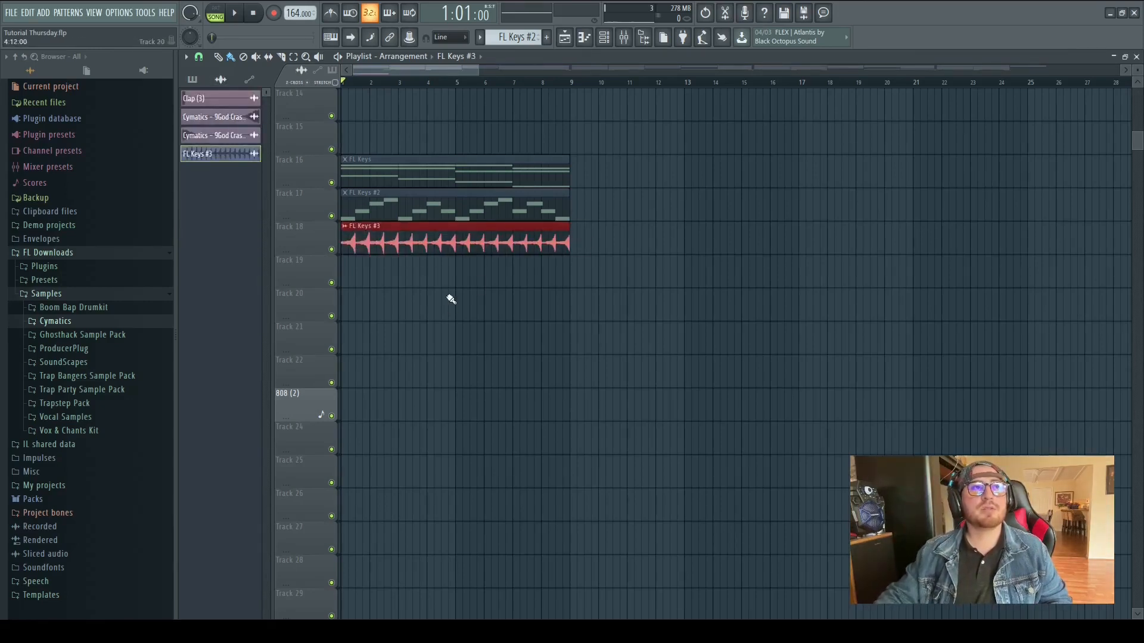
pyautogui.press('space')
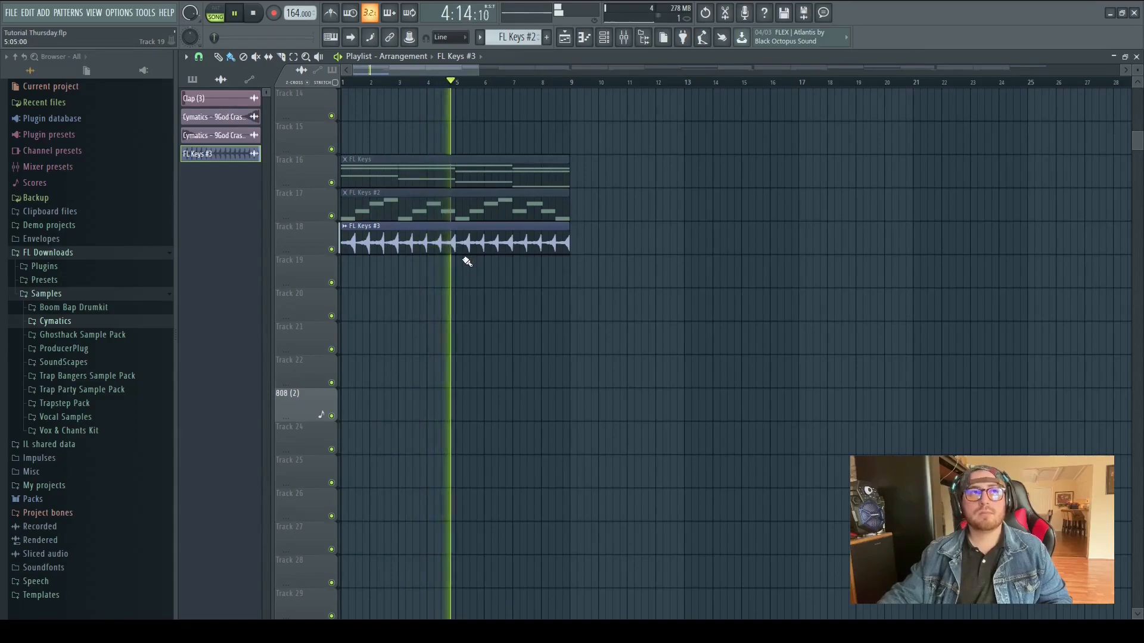
pyautogui.press('space')
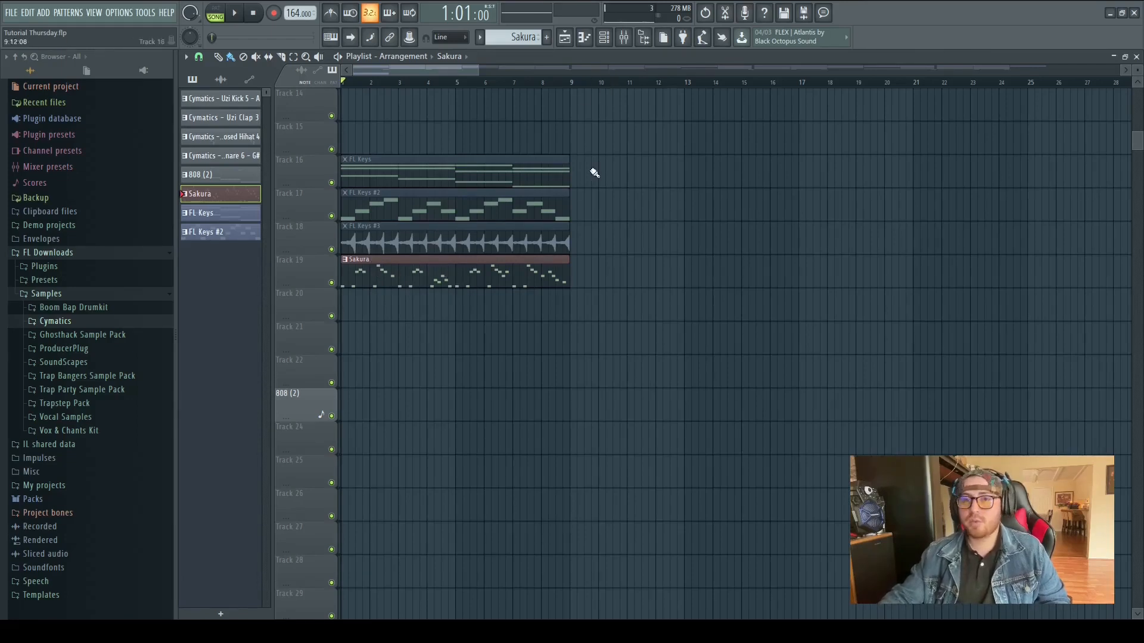
# Open the Sakura pattern in the piano roll and play it
pyautogui.doubleClick(409, 277)
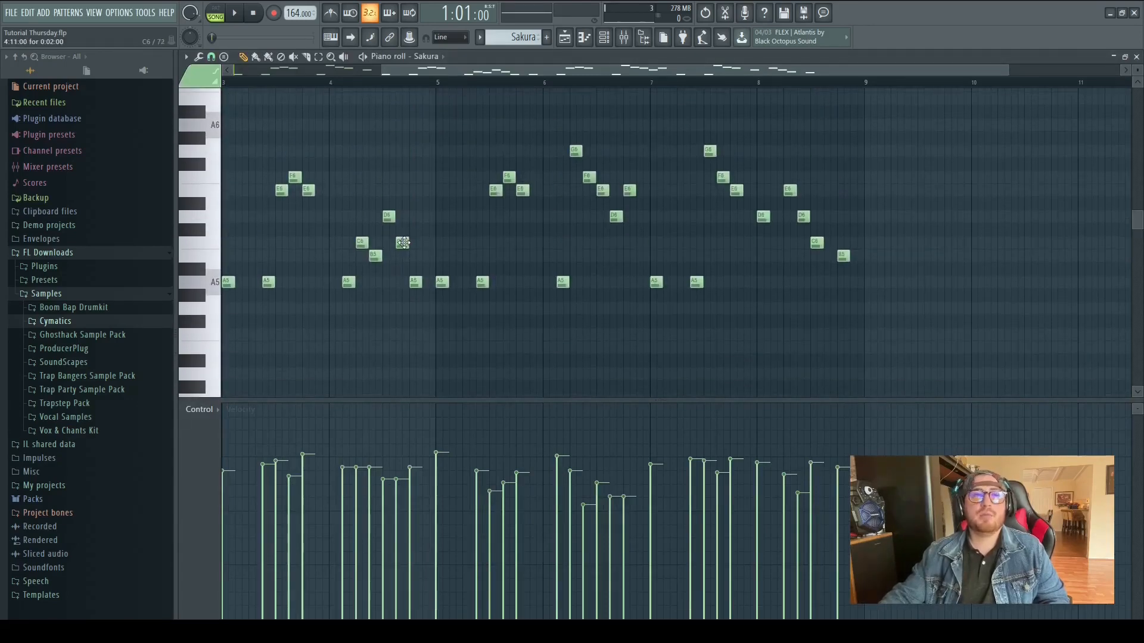
pyautogui.press('space')
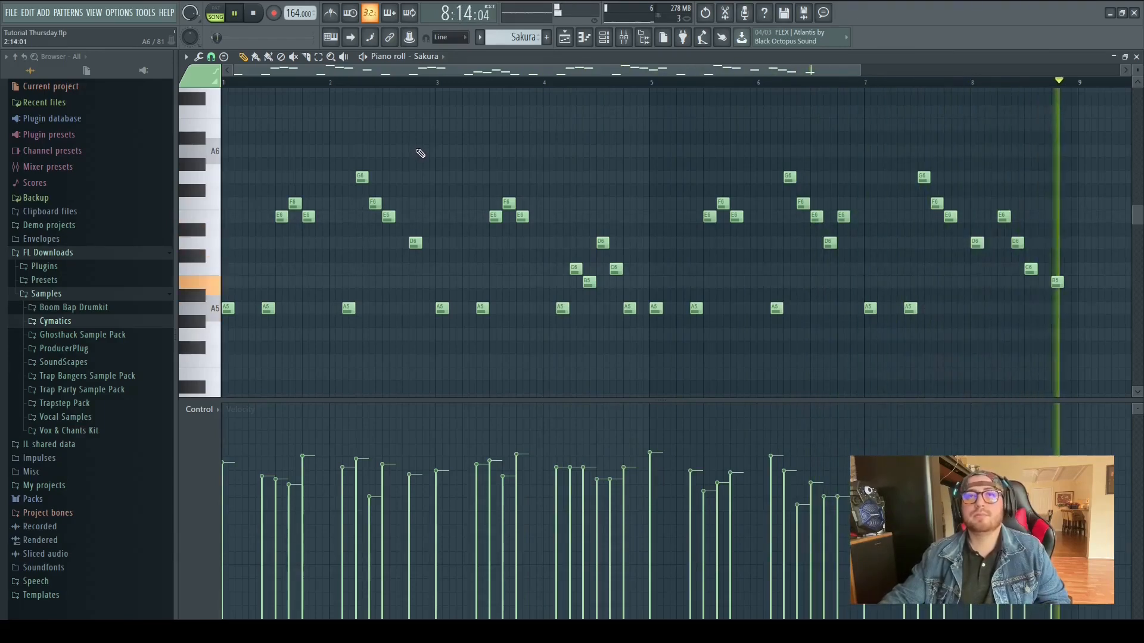
pyautogui.press('space')
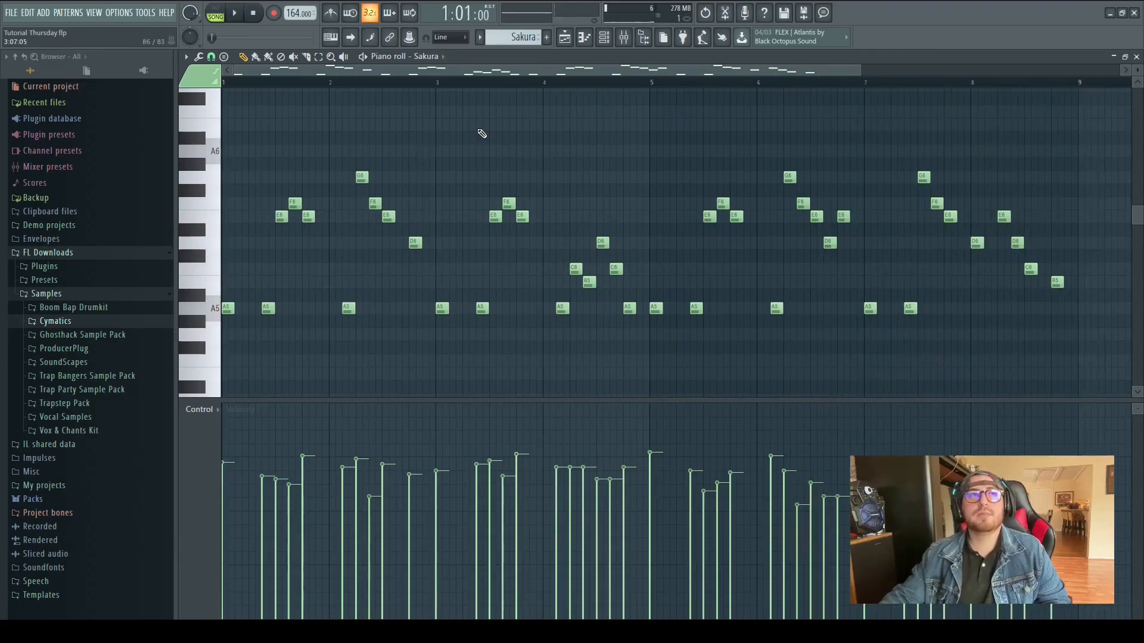
# Select mixer insert 10 and inspect its Fruity parametric EQ 2 curve
pyautogui.click(624, 39)
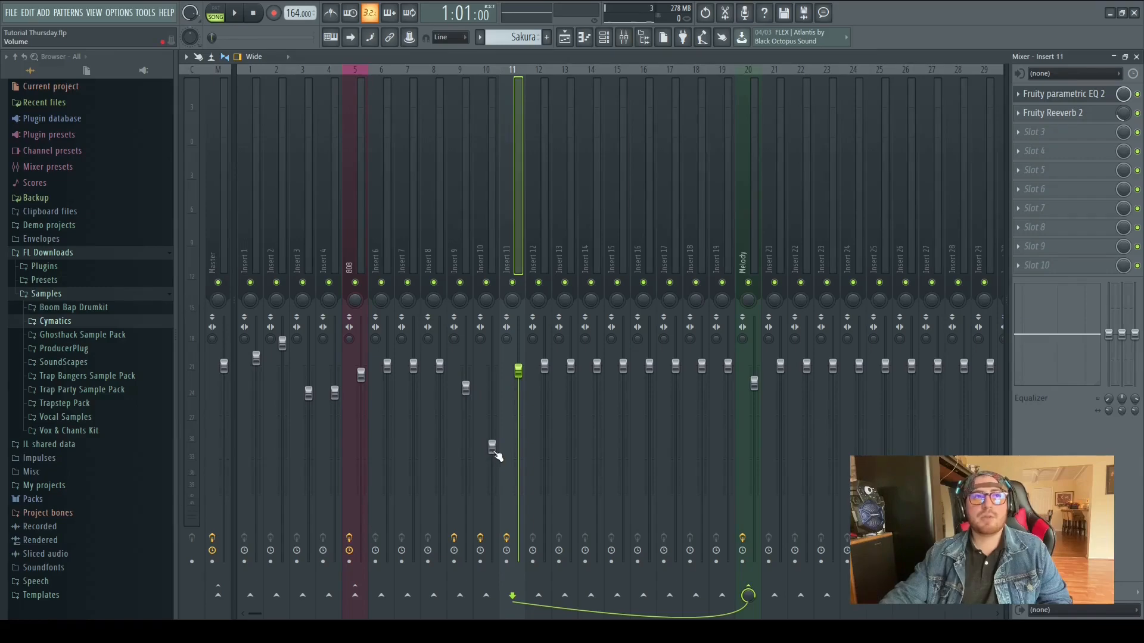
pyautogui.click(493, 448)
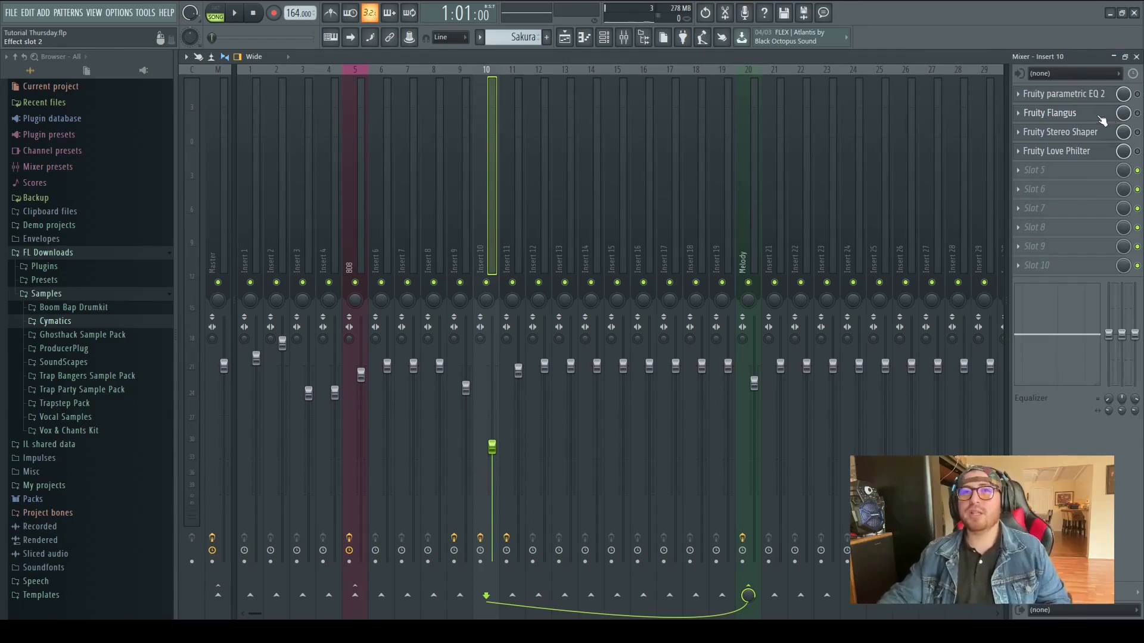
pyautogui.click(1084, 101)
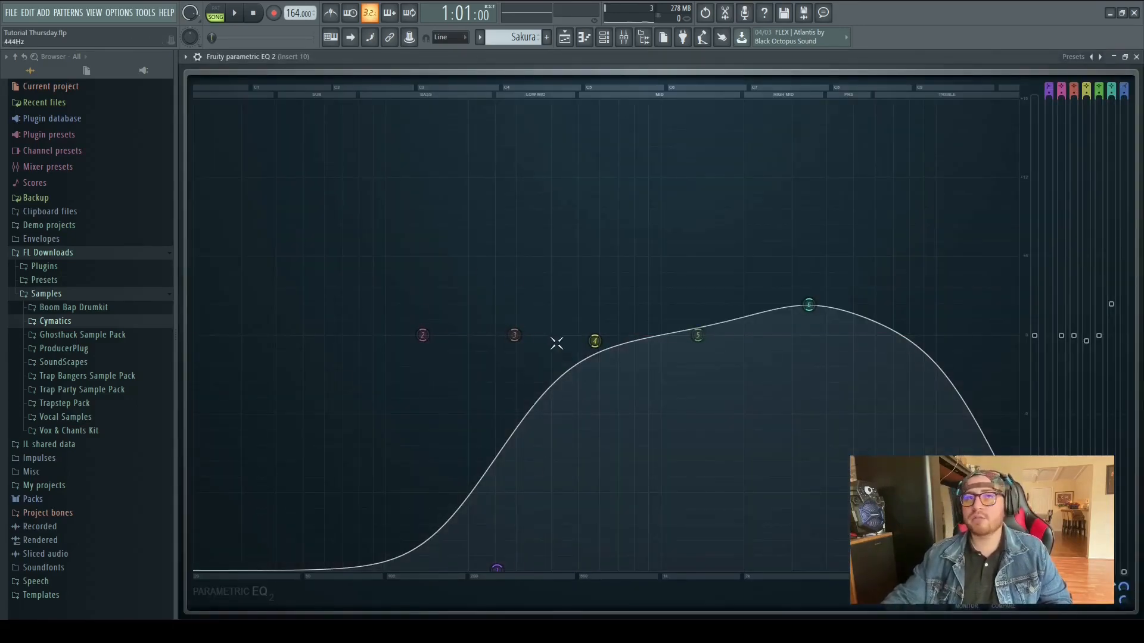
pyautogui.click(1136, 56)
# Toggle the parametric EQ on insert 10 during playback to compare the sound
pyautogui.press('space')
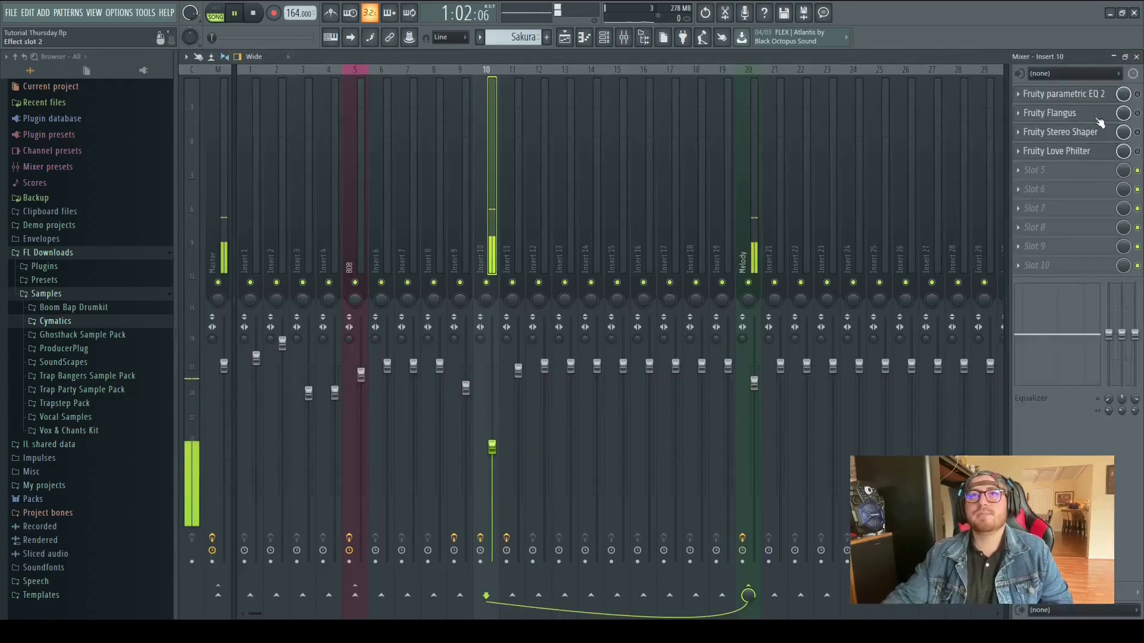
pyautogui.click(1137, 95)
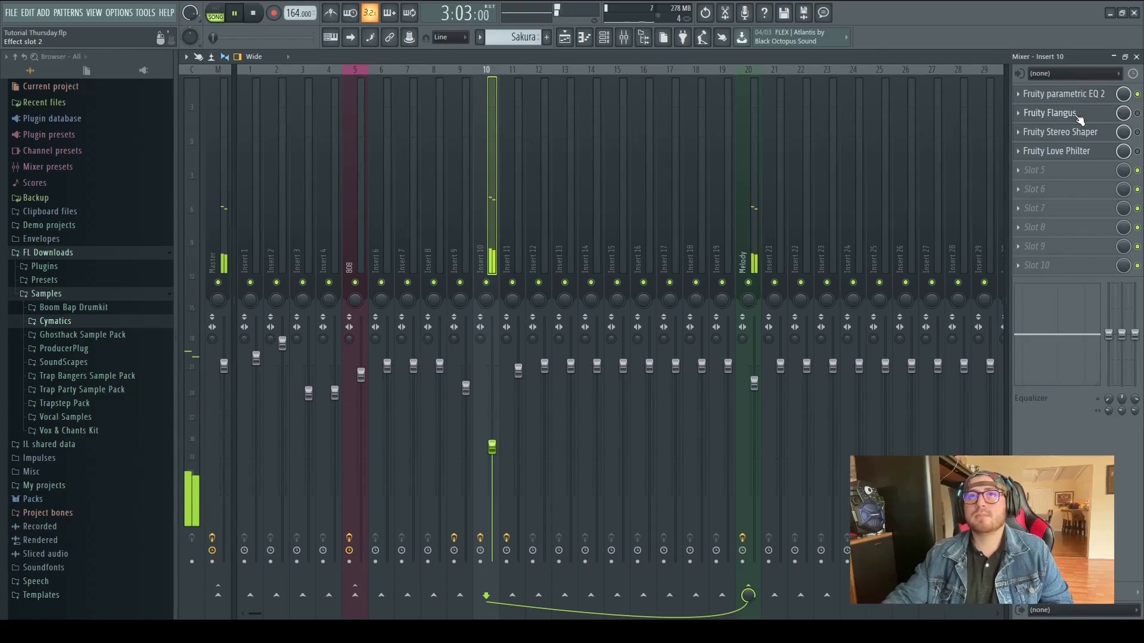
pyautogui.press('space')
# Open Fruity Flangus on insert 10 and toggle it during playback to compare
pyautogui.click(1083, 116)
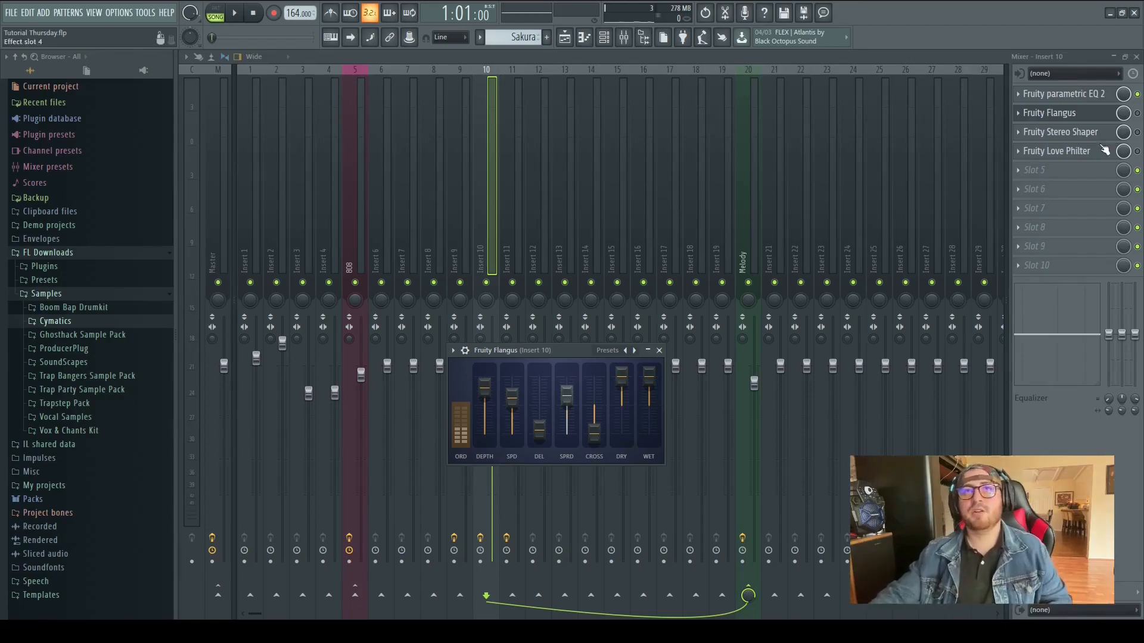
pyautogui.press('space')
pyautogui.click(1137, 113)
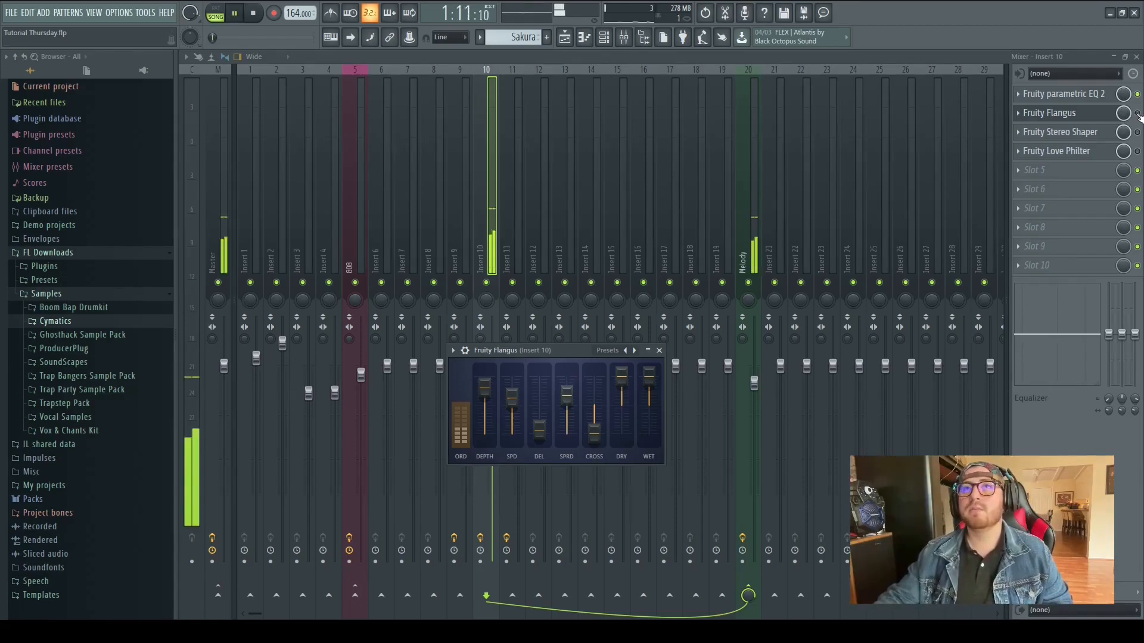
pyautogui.click(658, 350)
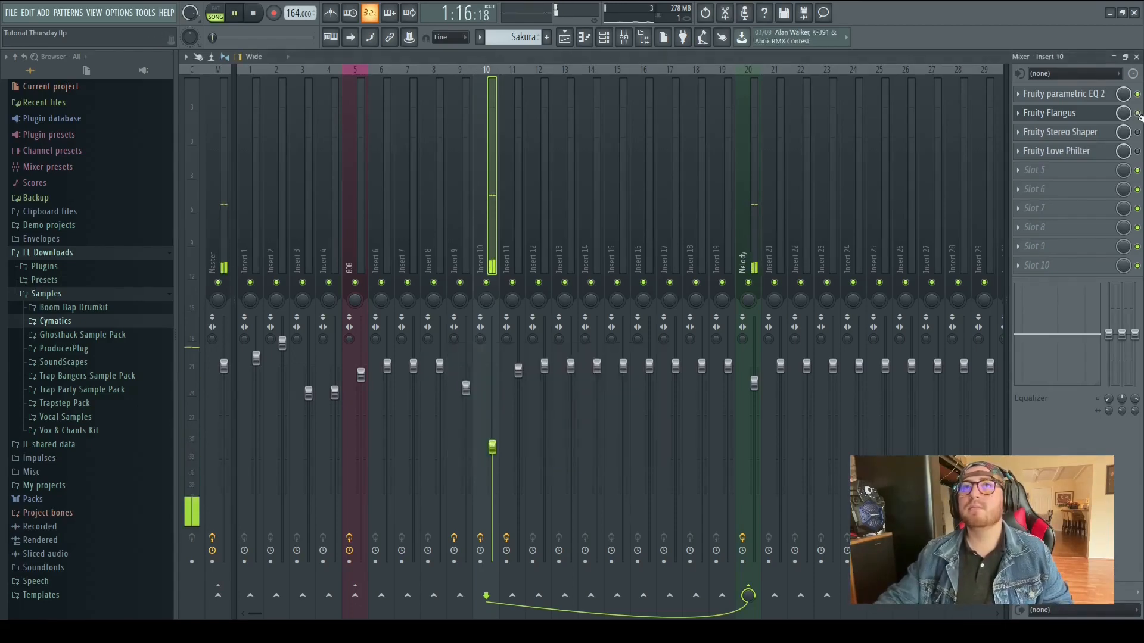
# Open the Fruity Stereo Shaper on insert 10 during playback and close it
pyautogui.press('space')
pyautogui.click(1080, 135)
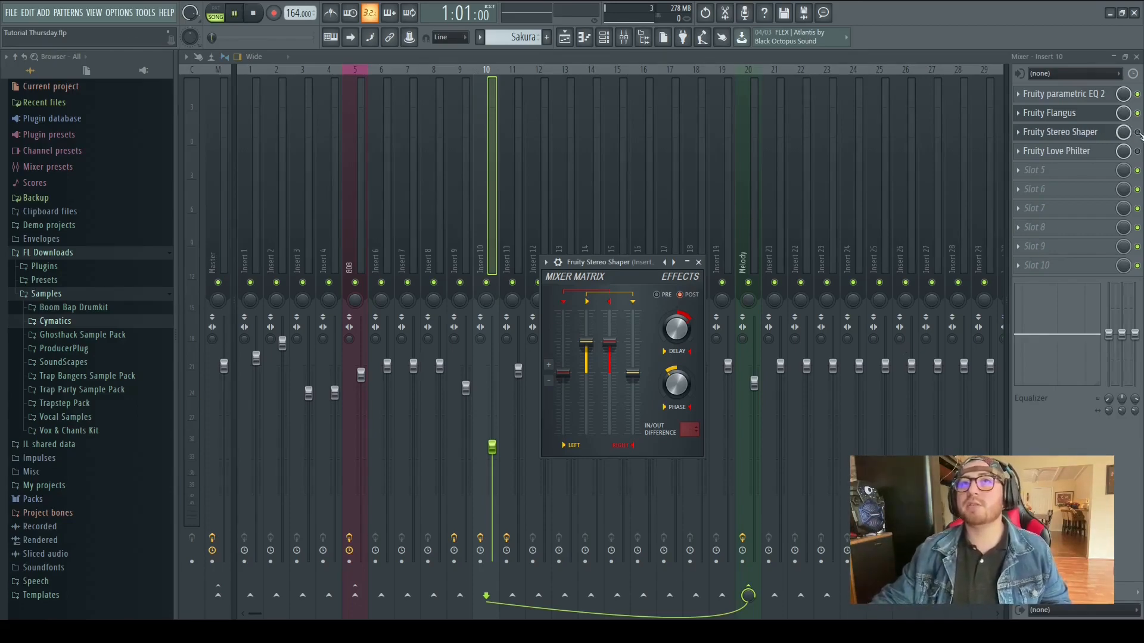
pyautogui.press('Escape')
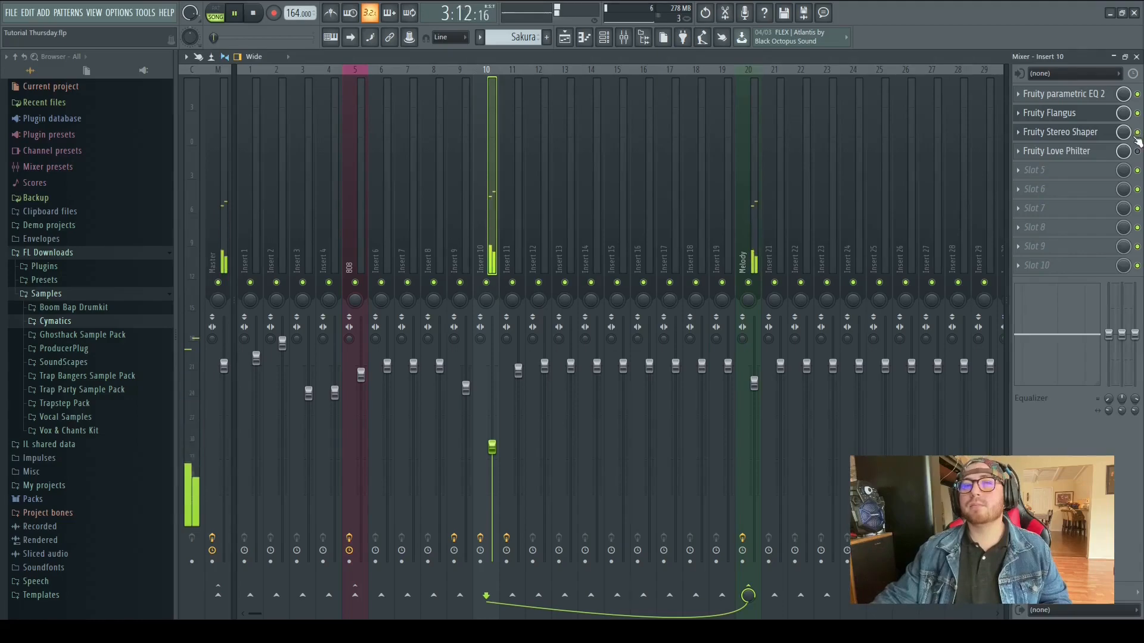
# Open Fruity Love Philter on insert 10, close it, and toggle the effect during playback to compare the sound
pyautogui.press('space')
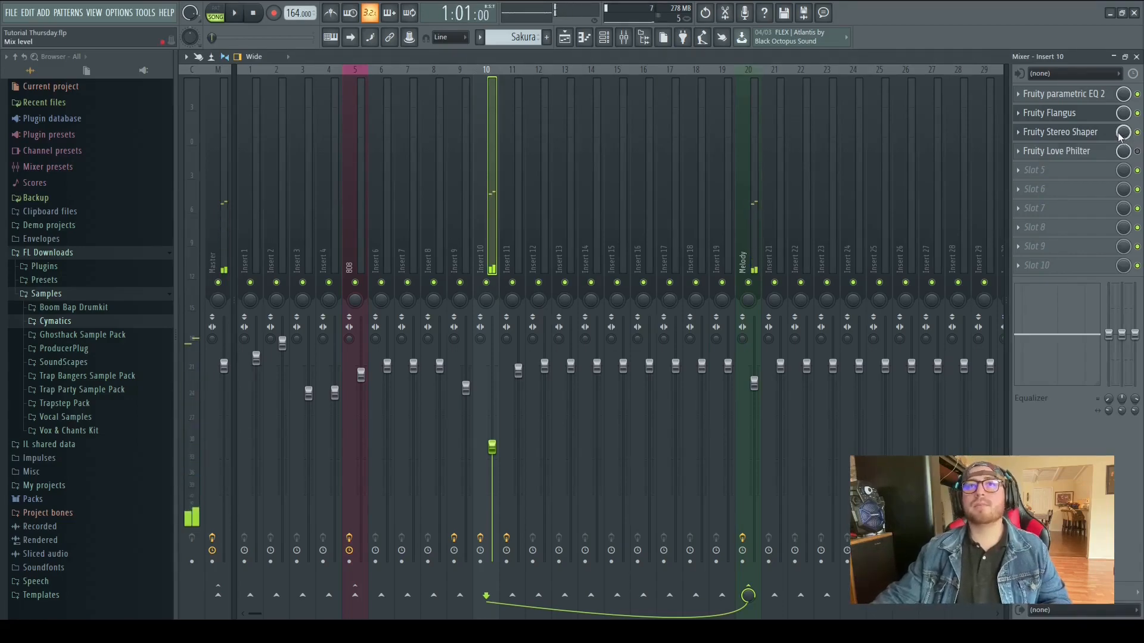
pyautogui.click(1058, 151)
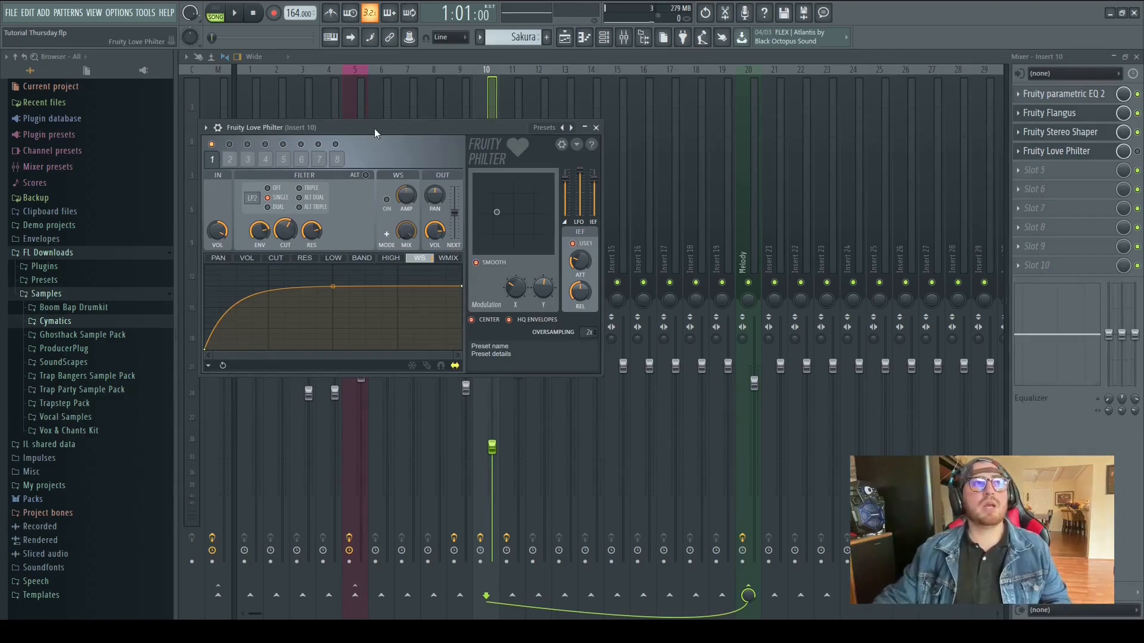
pyautogui.click(596, 128)
pyautogui.press('space')
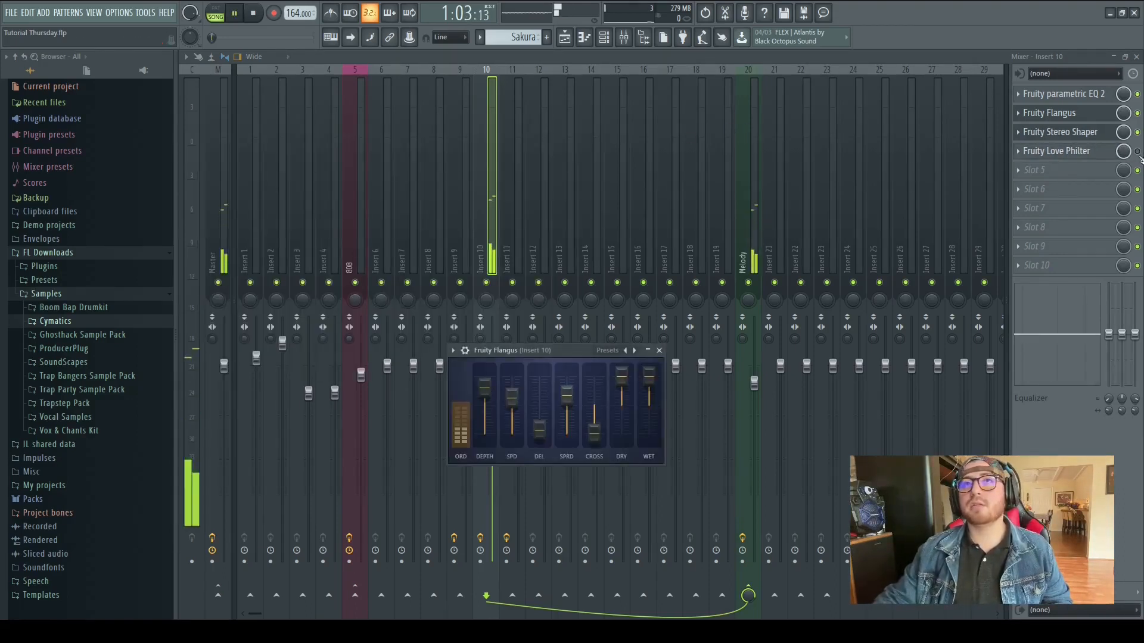
pyautogui.click(1137, 152)
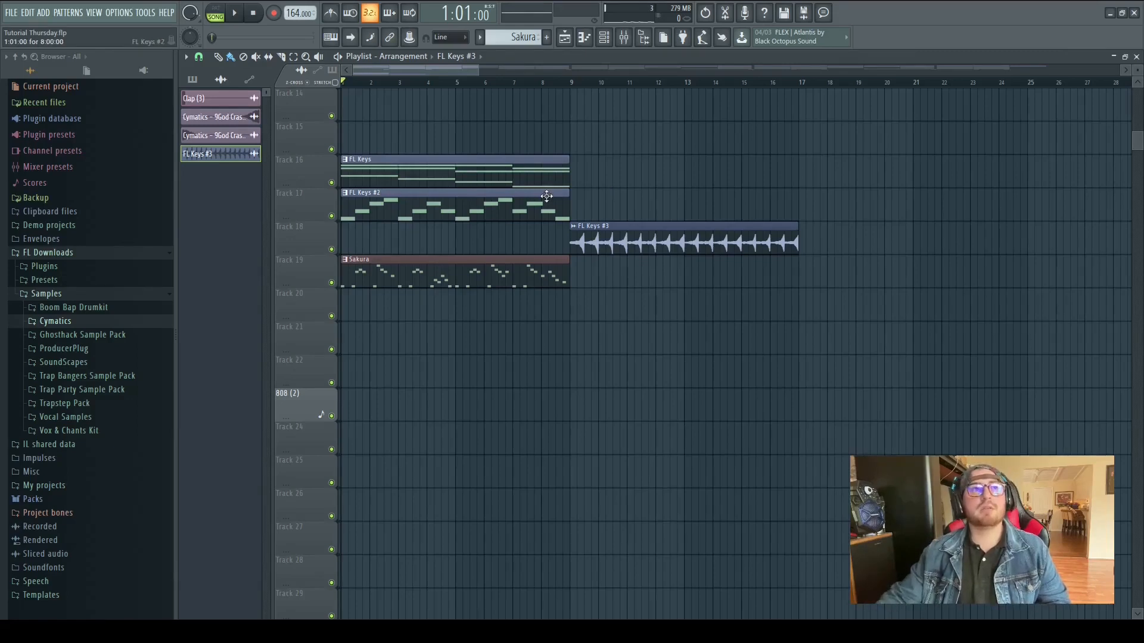
# Copy the FL Keys and Sakura clips so a second copy of each starts at bar 9
pyautogui.press('space')
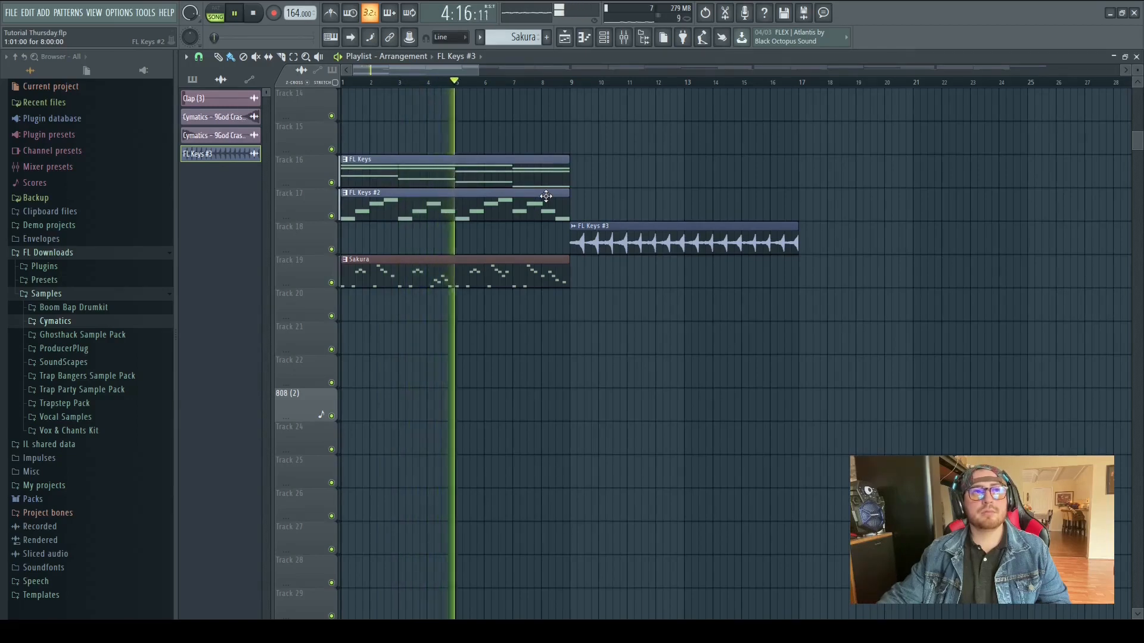
pyautogui.press('space')
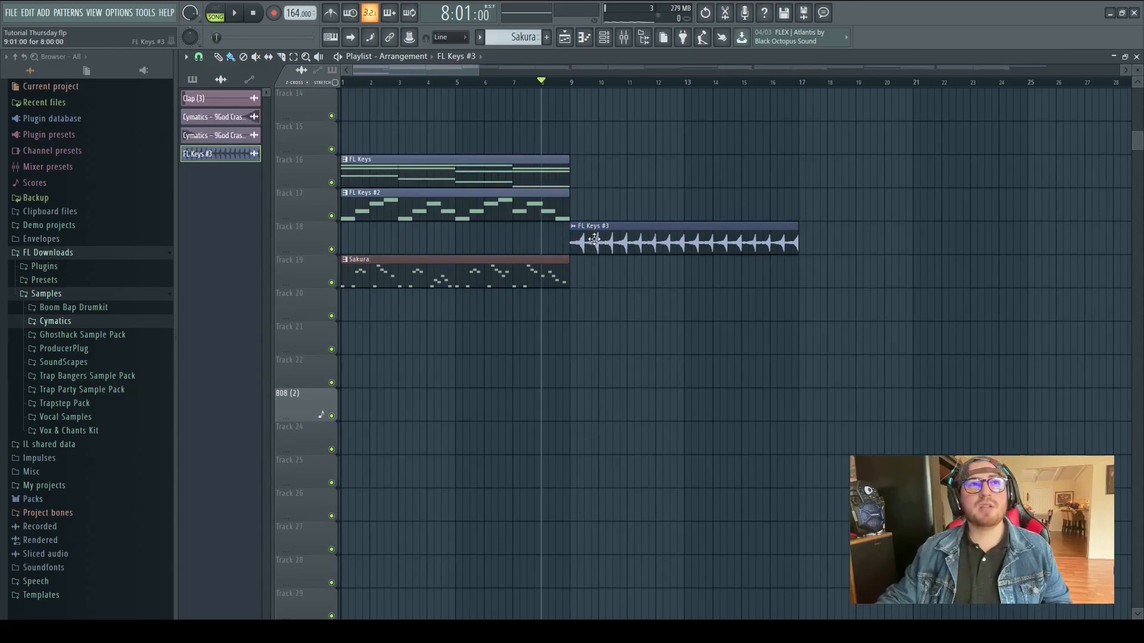
pyautogui.moveTo(565, 242); pyautogui.dragTo(641, 238)
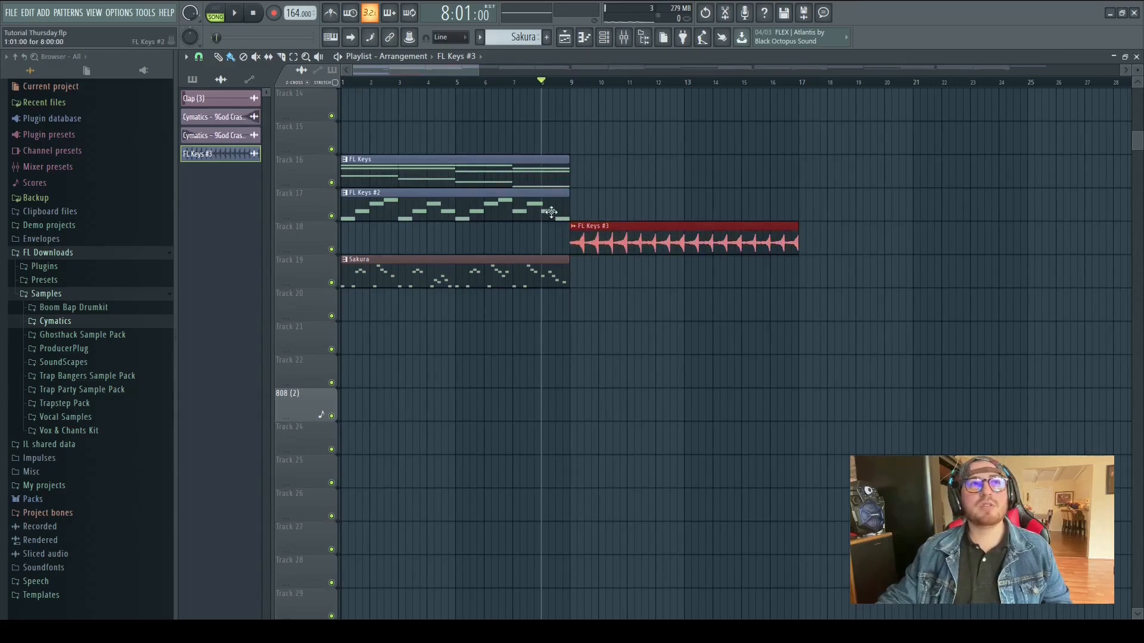
pyautogui.moveTo(577, 210); pyautogui.dragTo(473, 208)
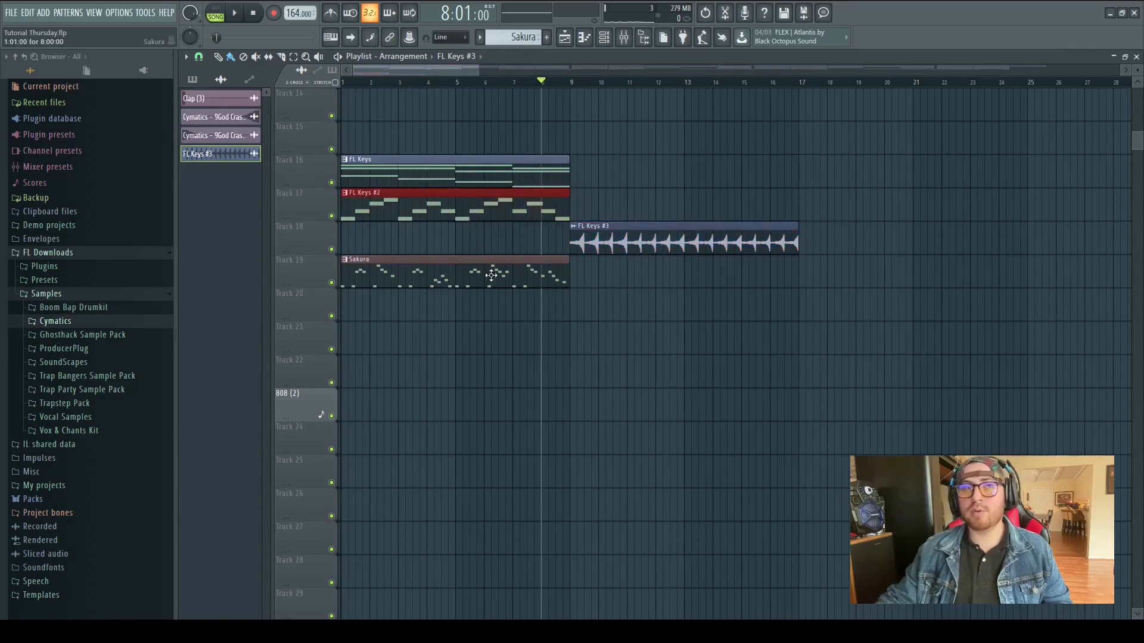
pyautogui.moveTo(486, 352); pyautogui.dragTo(691, 174)
pyautogui.rightClick(669, 204)
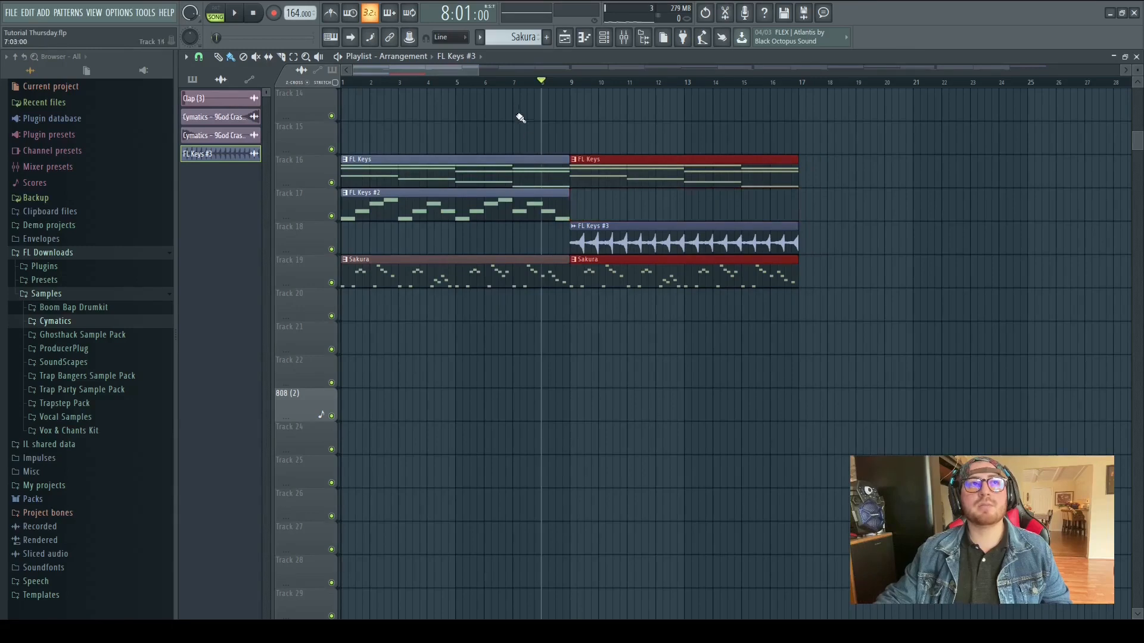
# Play the arrangement from the start to hear the extended keys and melody section
pyautogui.click(513, 82)
pyautogui.press('space')
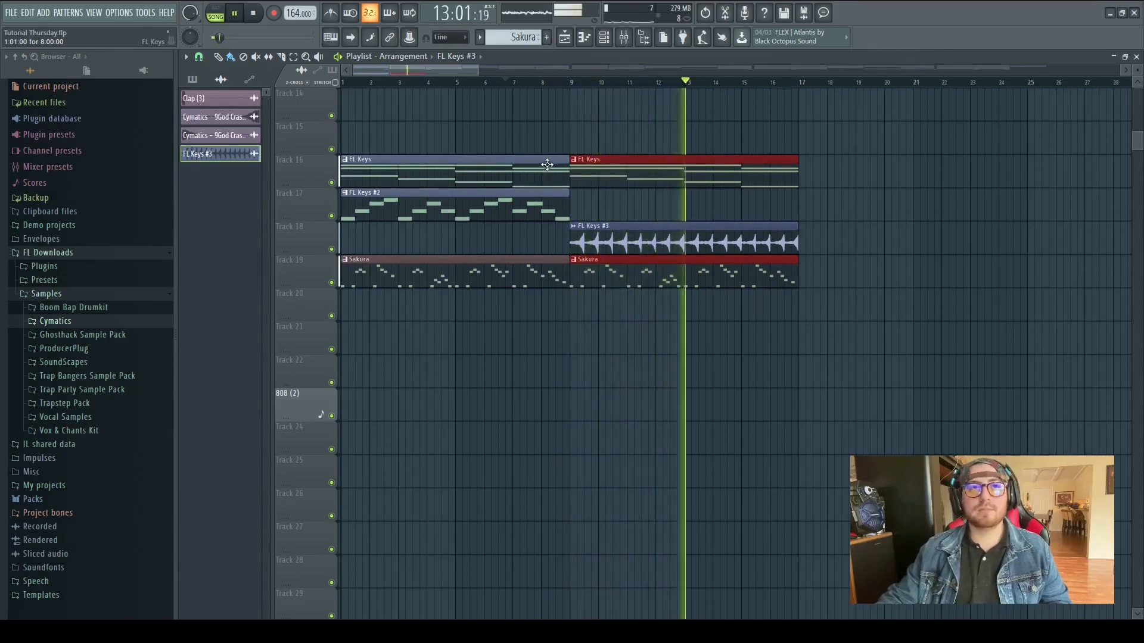
pyautogui.press('space')
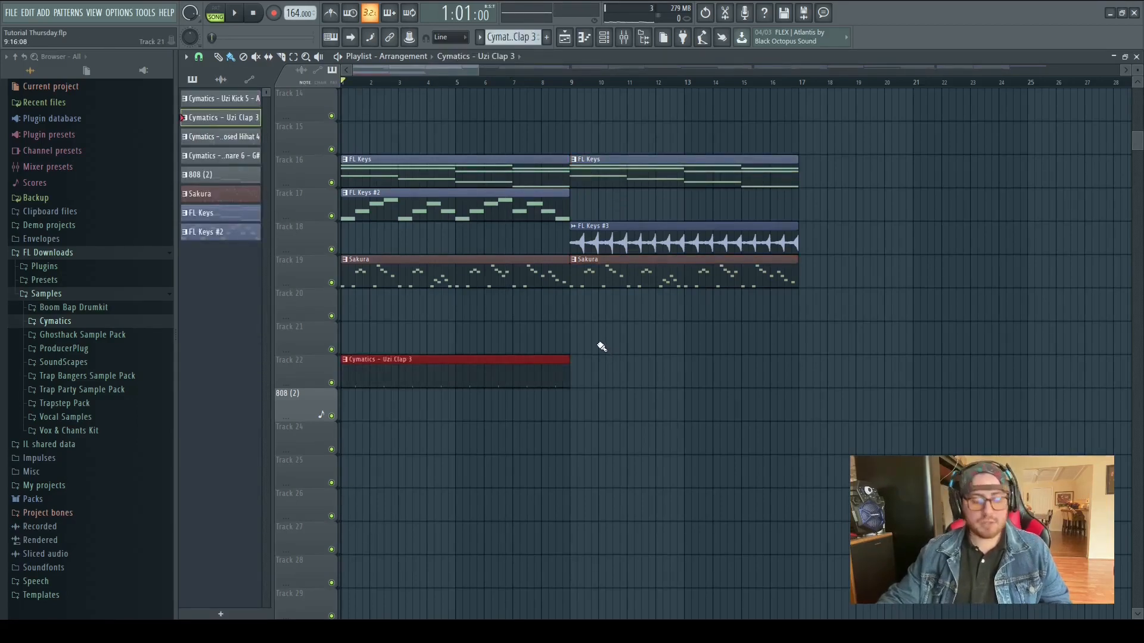
# Mute the keys and melody clips in the playlist and play back the remaining parts
pyautogui.moveTo(631, 335)
pyautogui.mouseDown()
pyautogui.moveTo(508, 168)
pyautogui.moveTo(583, 280)
pyautogui.mouseUp()
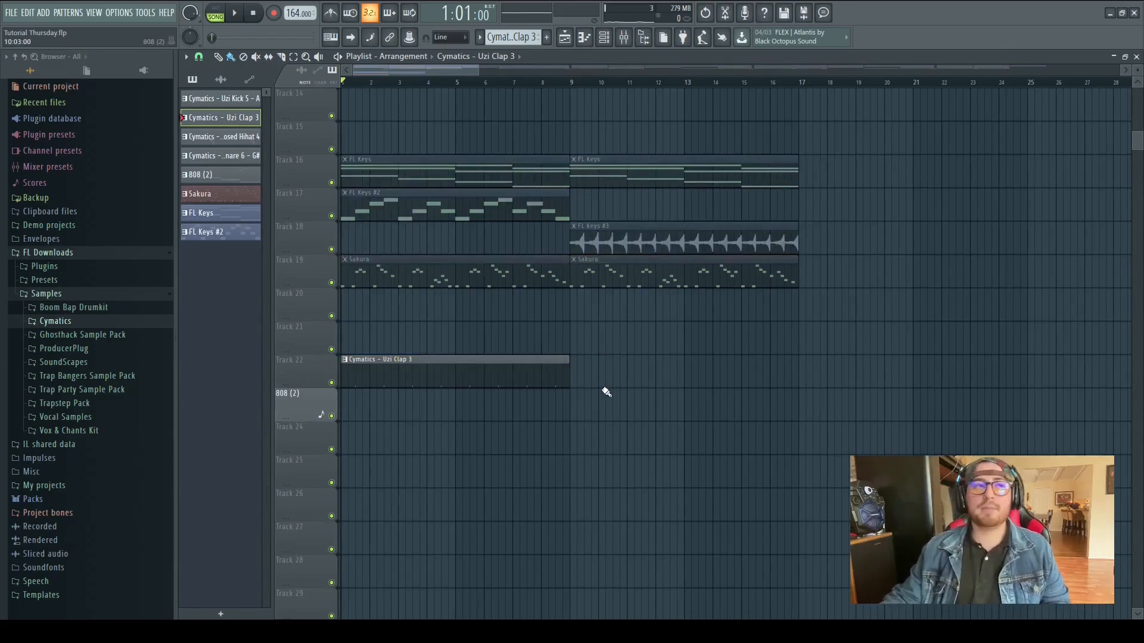
pyautogui.press('space')
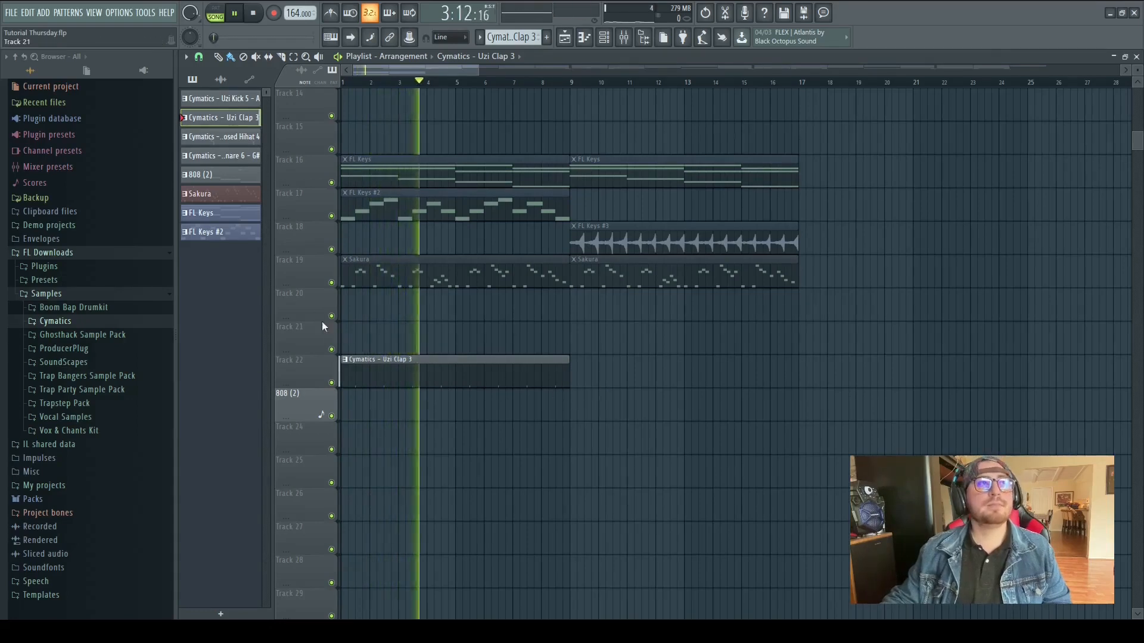
pyautogui.press('space')
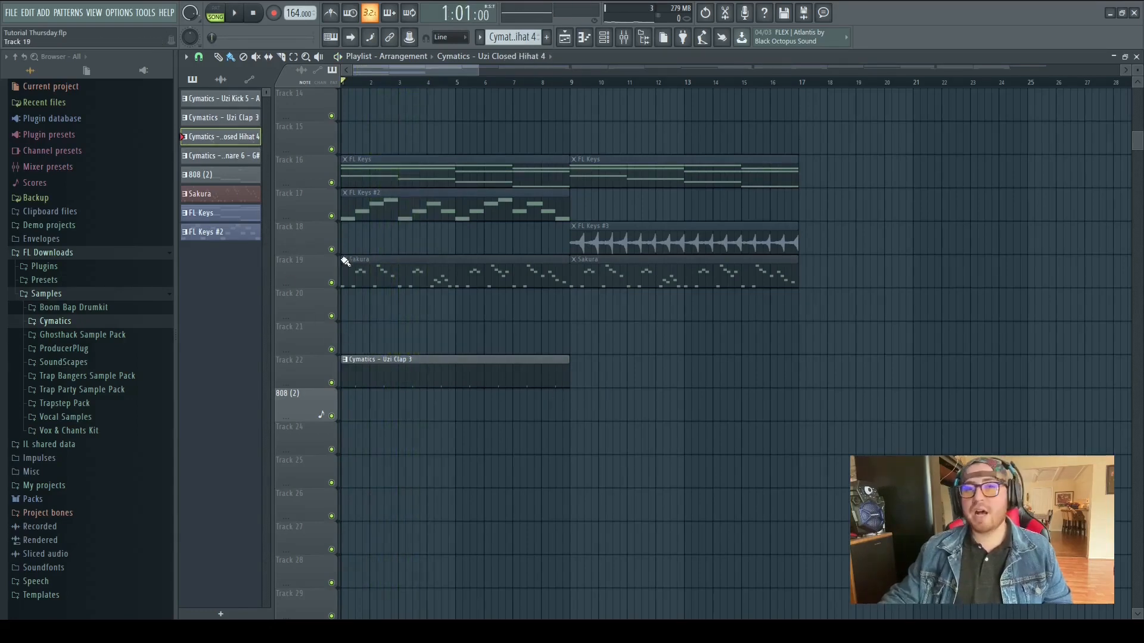
# Place the Cymatics Uzi Closed Hihat 4 pattern on track 21 from bar 1 and play it back
pyautogui.click(363, 340)
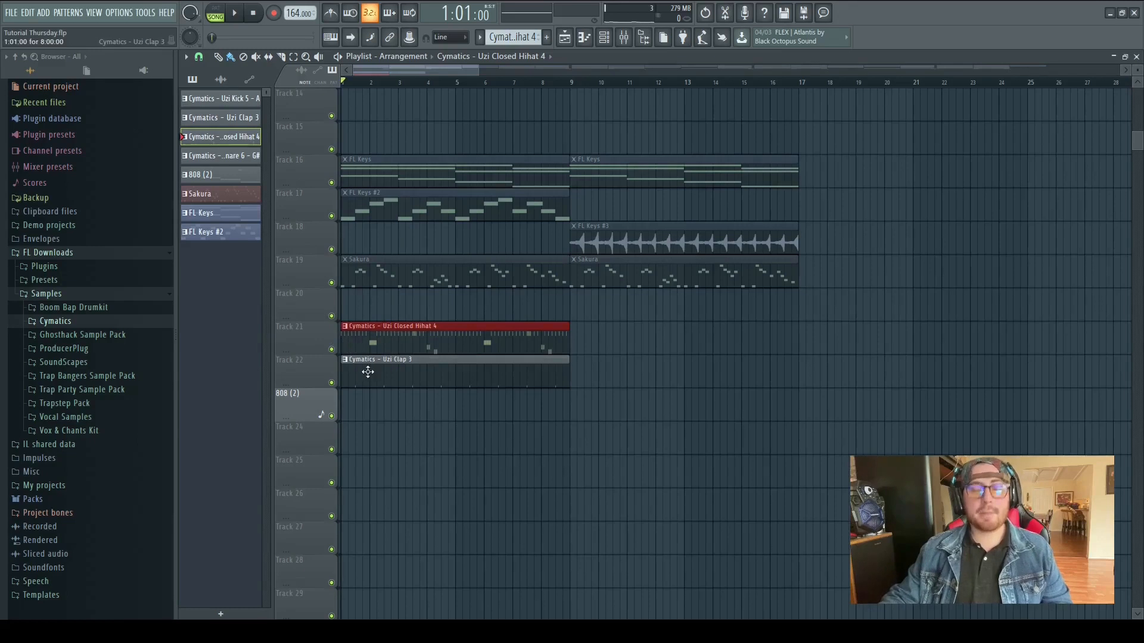
pyautogui.press('space')
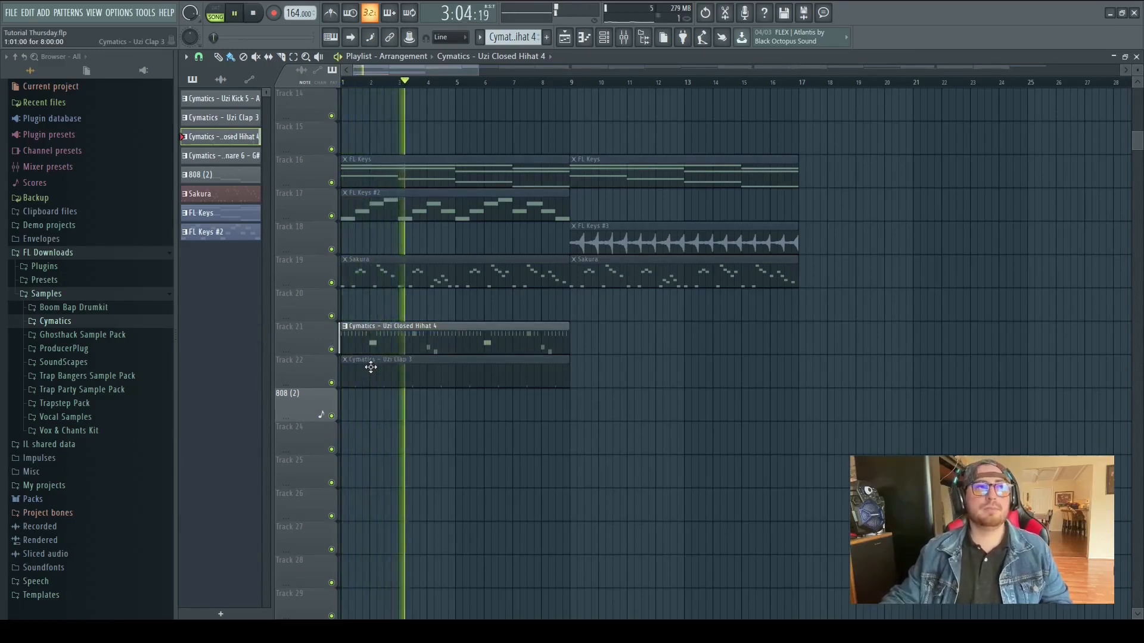
pyautogui.press('space')
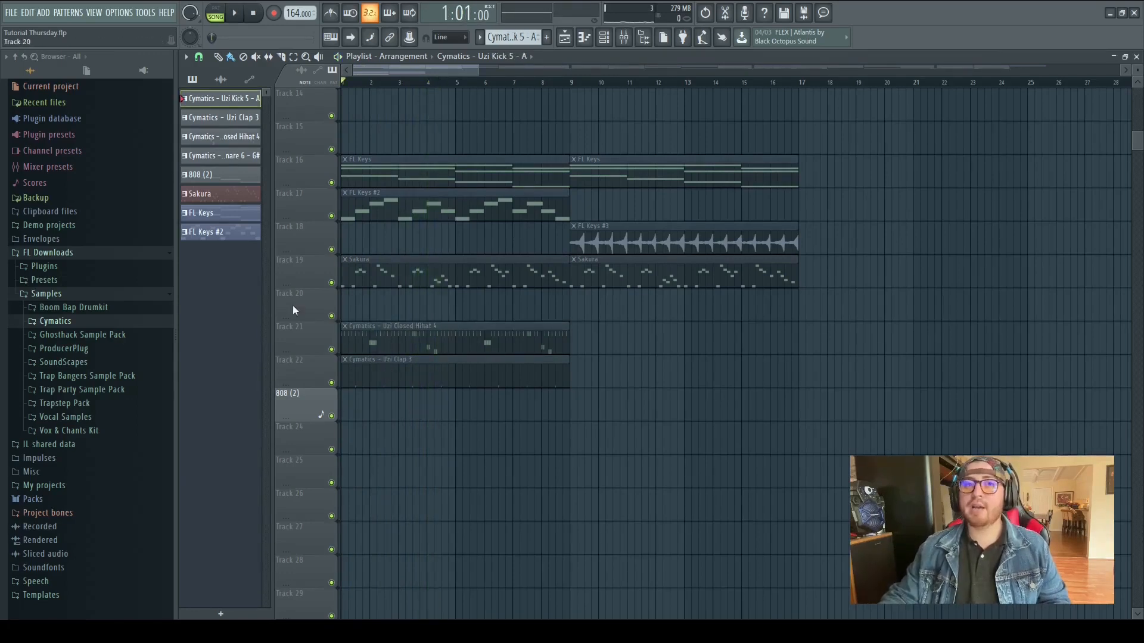
# Place the Cymatics Uzi Kick 5 - A pattern on track 23 and the 808 (2) pattern on track 24
pyautogui.click(354, 415)
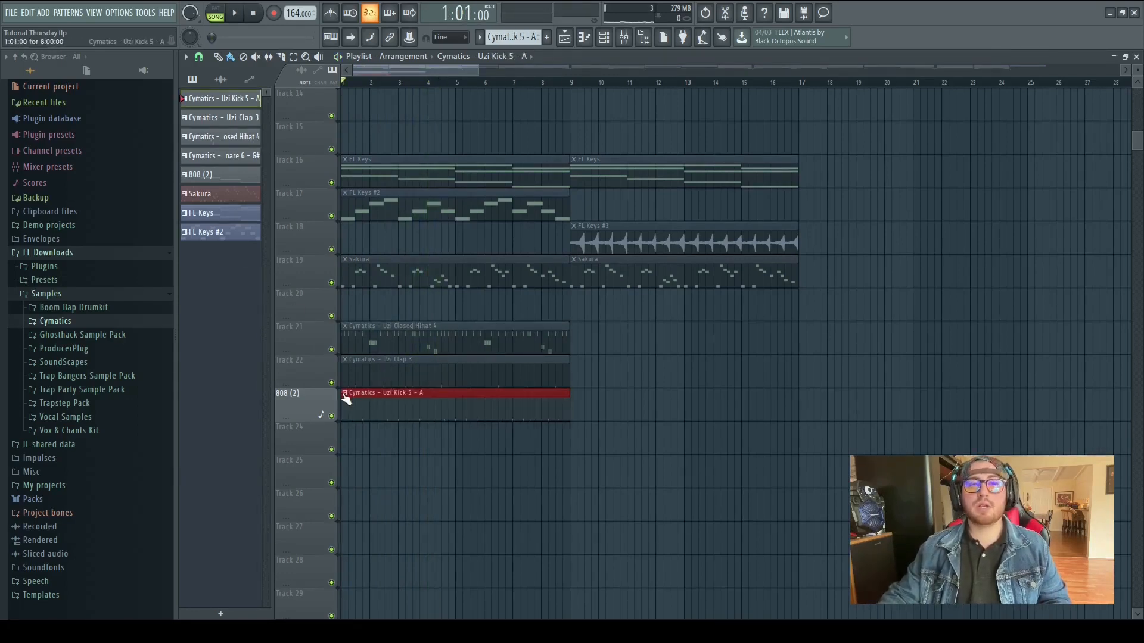
pyautogui.press('space')
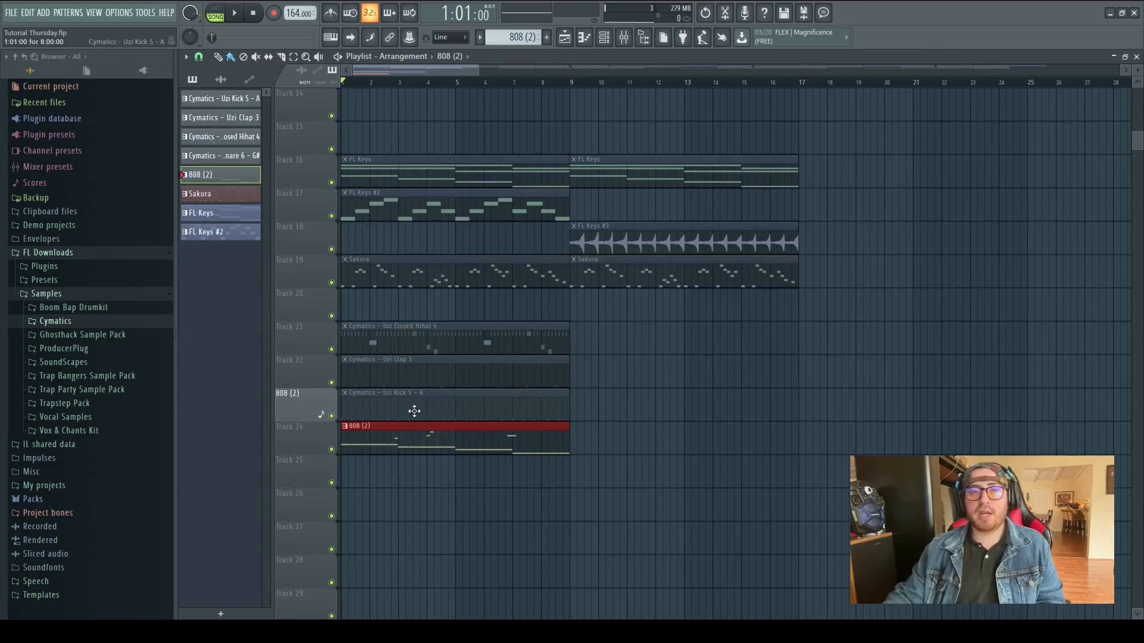
# Open the 808 (2) pattern in the piano roll and play it back to review its notes
pyautogui.doubleClick(424, 441)
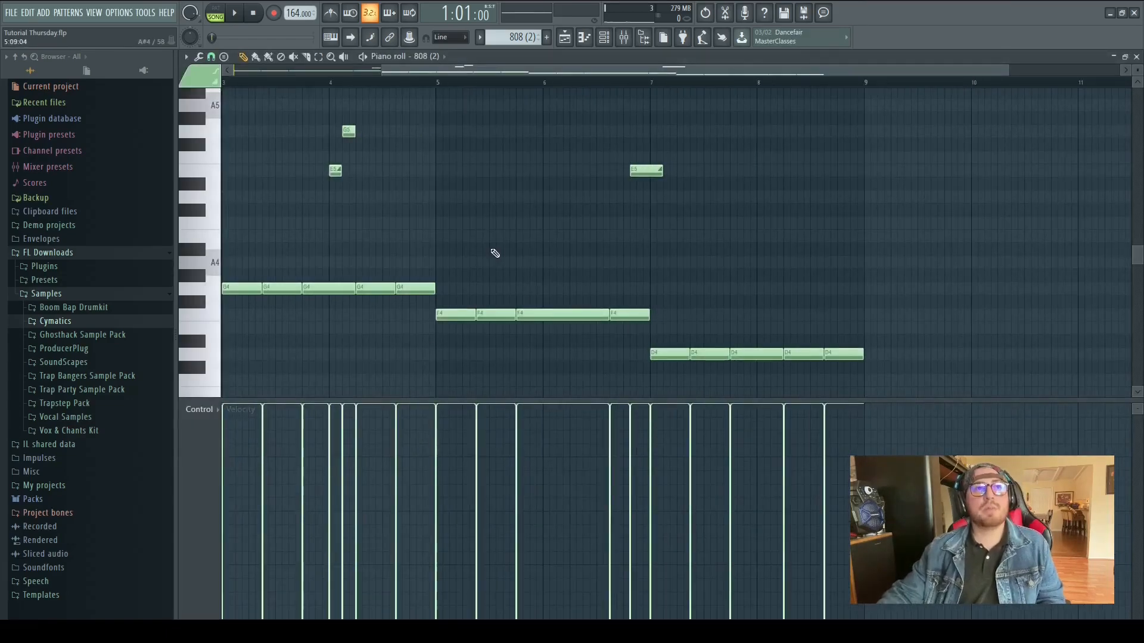
pyautogui.hscroll(-3, 495, 253)
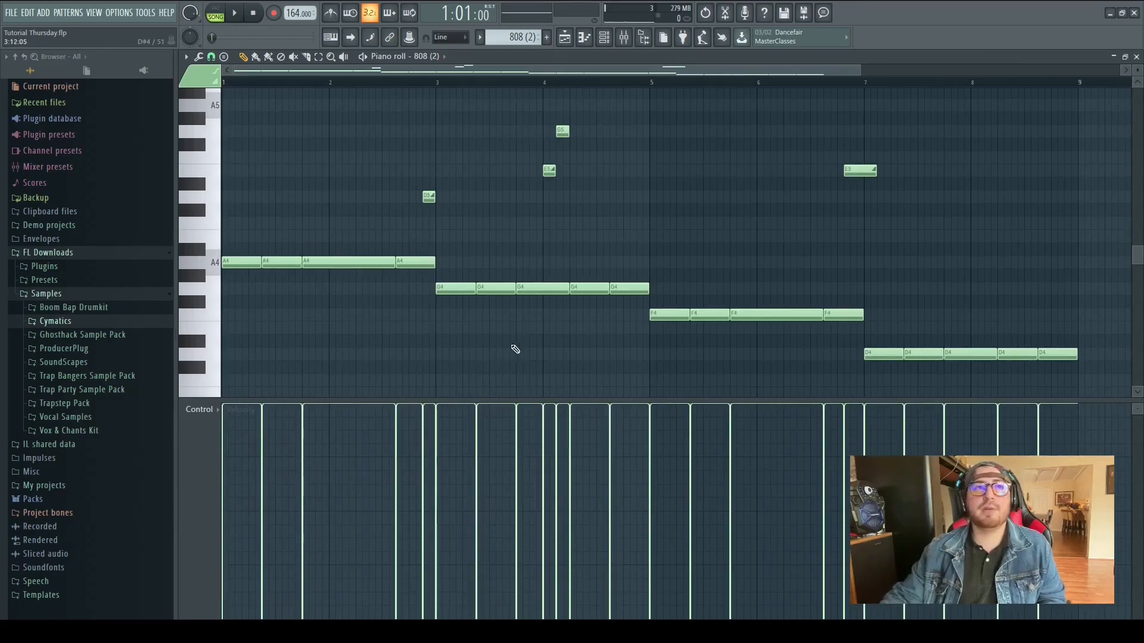
pyautogui.press('space')
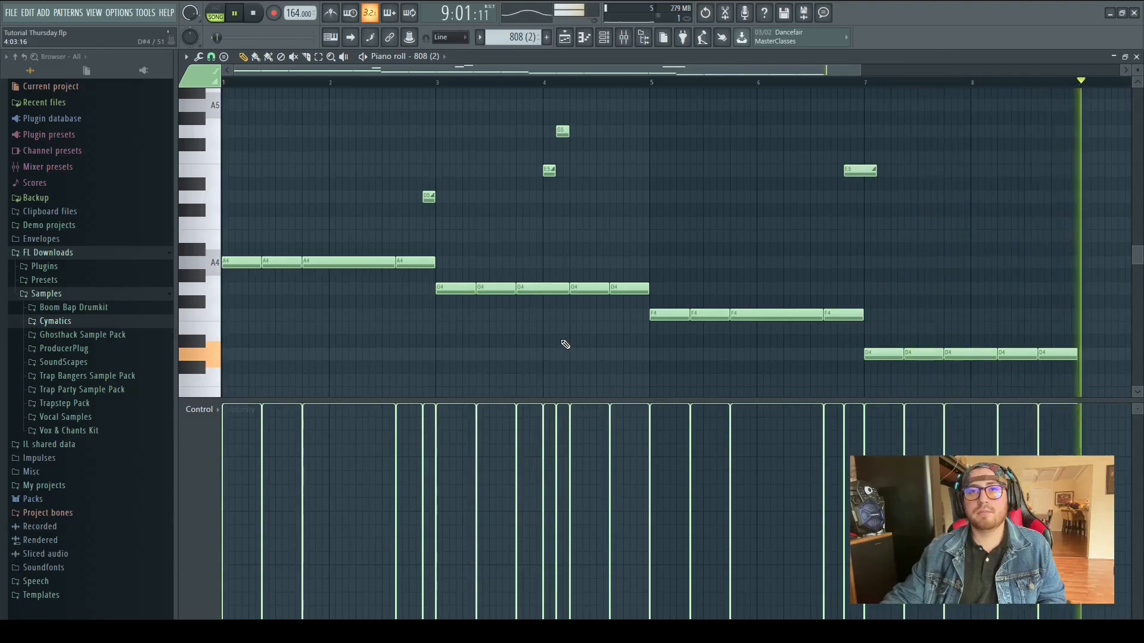
pyautogui.press('space')
# Return to the playlist through the channel rack and play the full arrangement
pyautogui.click(604, 37)
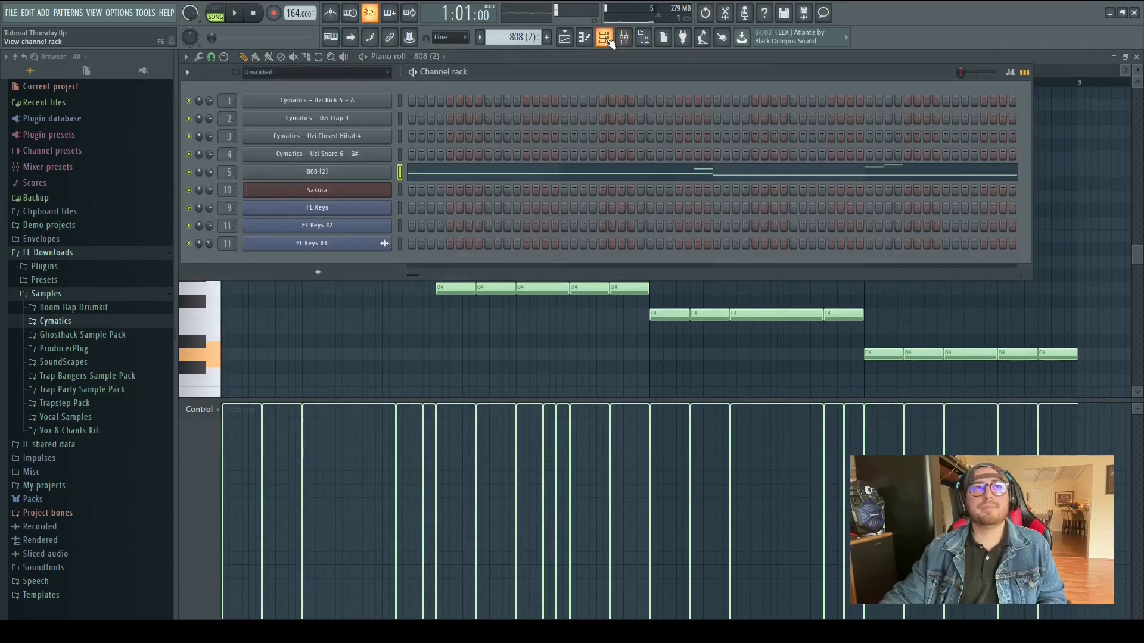
pyautogui.click(585, 37)
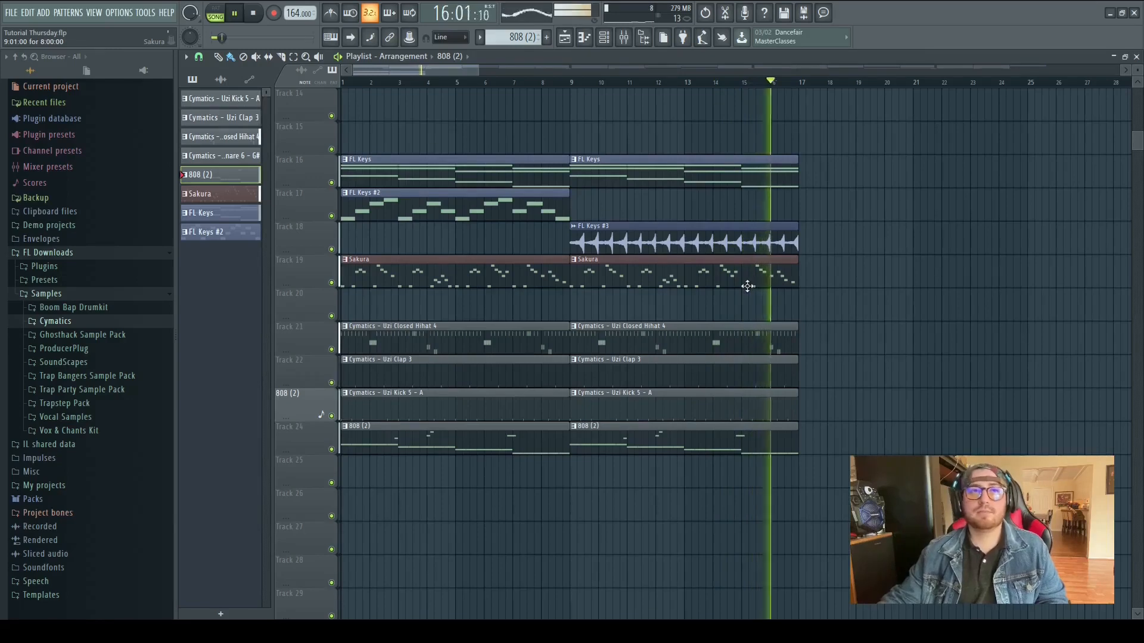
pyautogui.press('space')
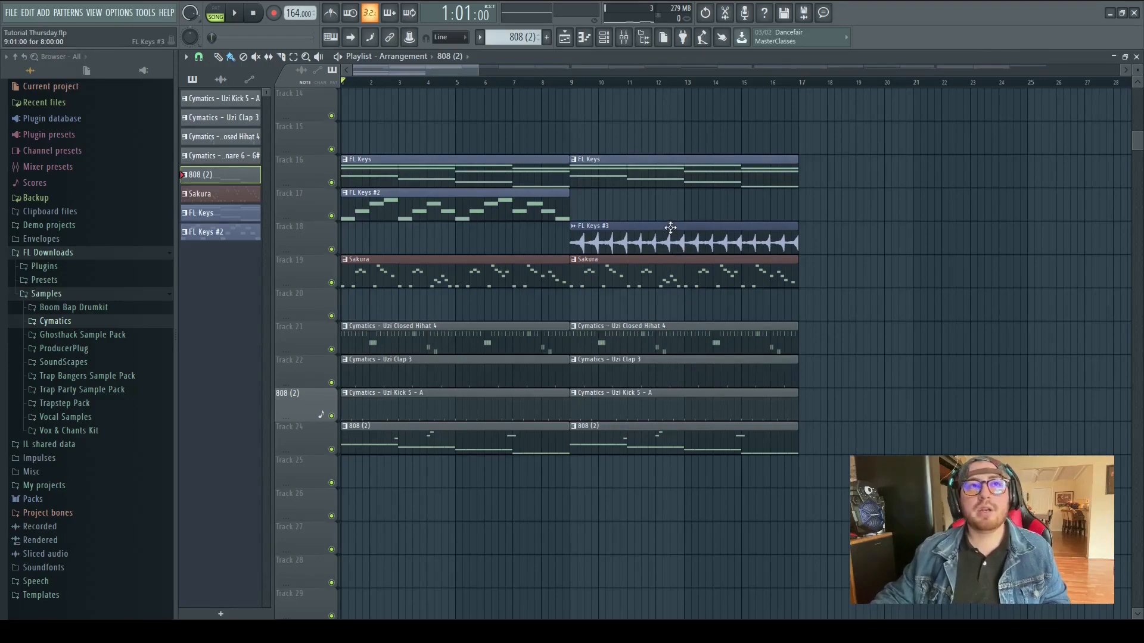
# Delete the FL Keys #3 clip and the second-half copies of the other parts, then copy the Uzi Kick clip to bar 9
pyautogui.moveTo(671, 227)
pyautogui.mouseDown()
pyautogui.moveTo(646, 404)
pyautogui.moveTo(621, 396)
pyautogui.mouseUp()
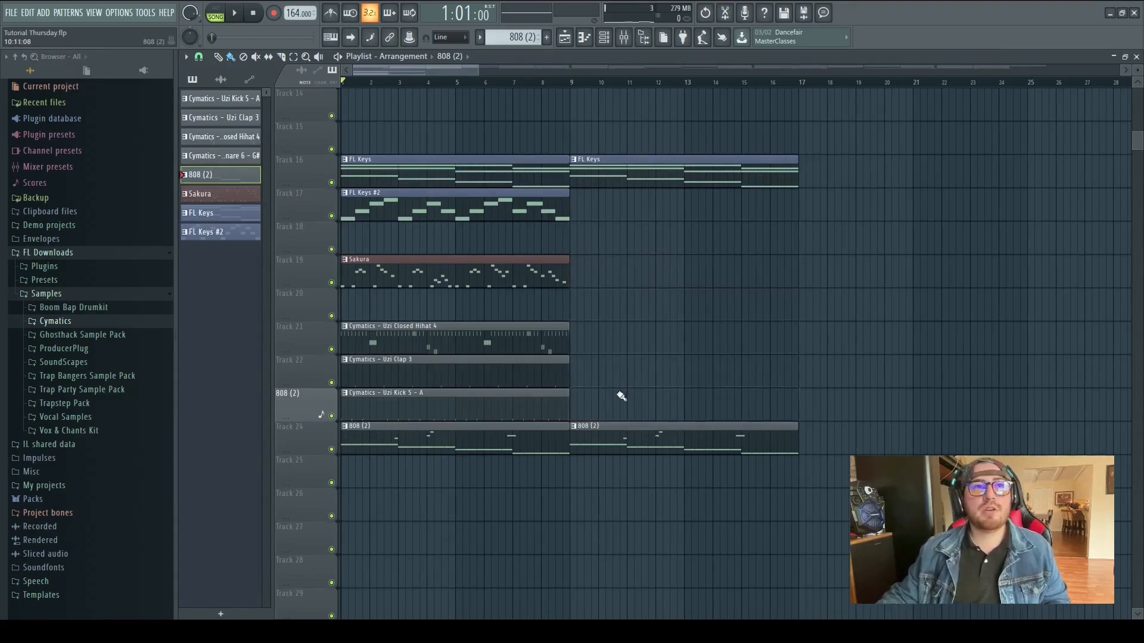
pyautogui.moveTo(452, 410); pyautogui.dragTo(689, 401)
# Copy the Cymatics Uzi Clap 3 clip to bar 9 while playing the arrangement from the start
pyautogui.click(573, 82)
pyautogui.press('space')
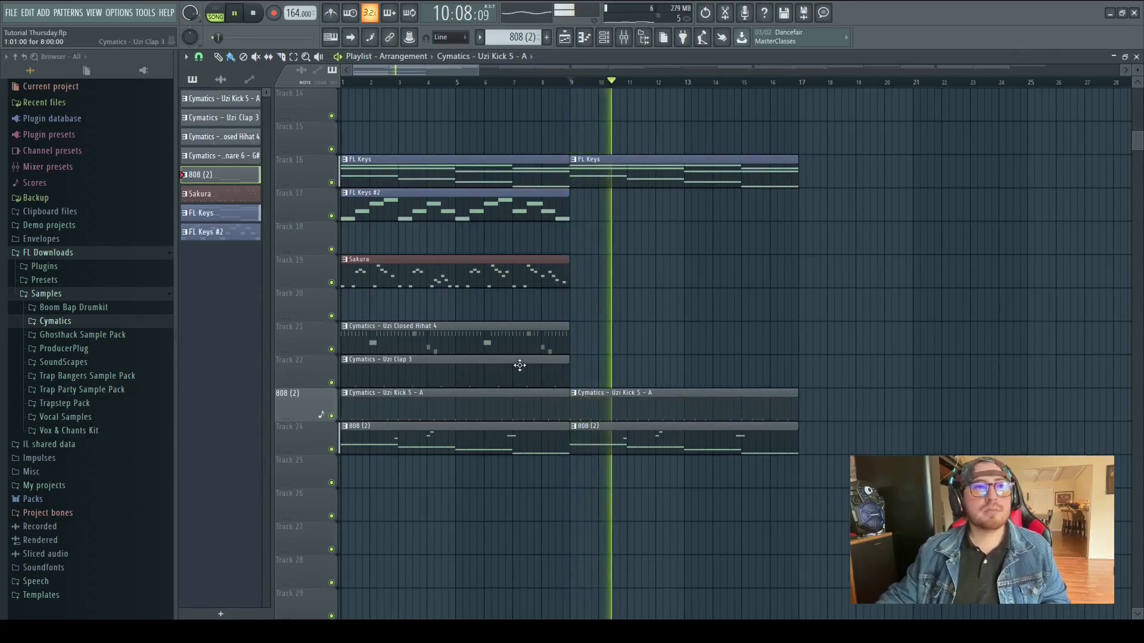
pyautogui.moveTo(493, 375); pyautogui.dragTo(720, 360)
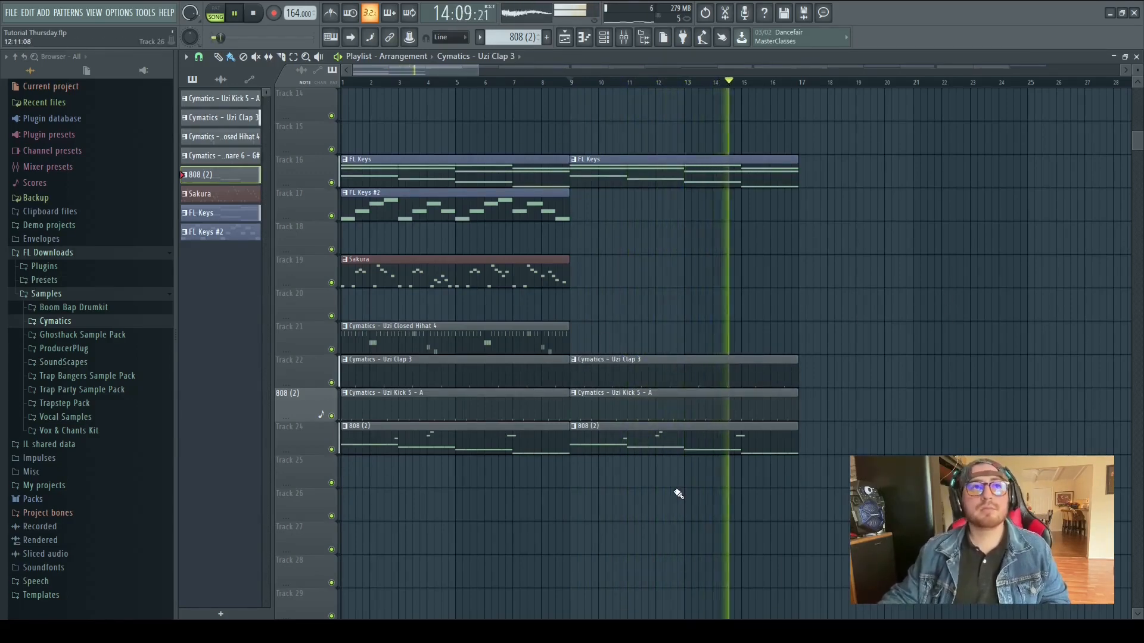
pyautogui.press('space')
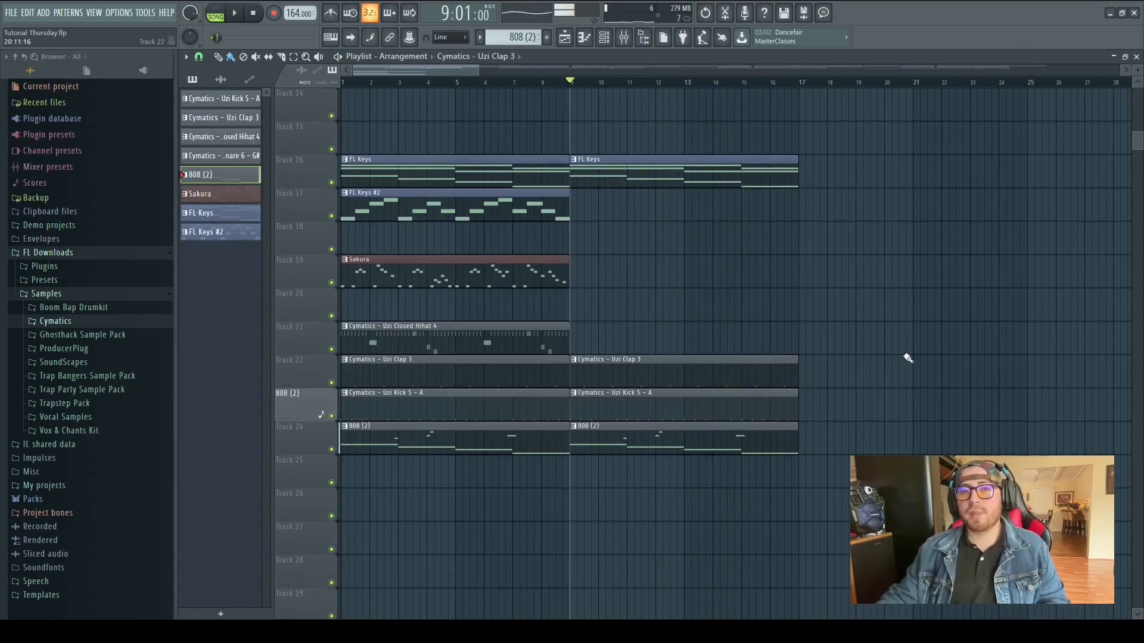
pyautogui.scroll(2, 811, 301)
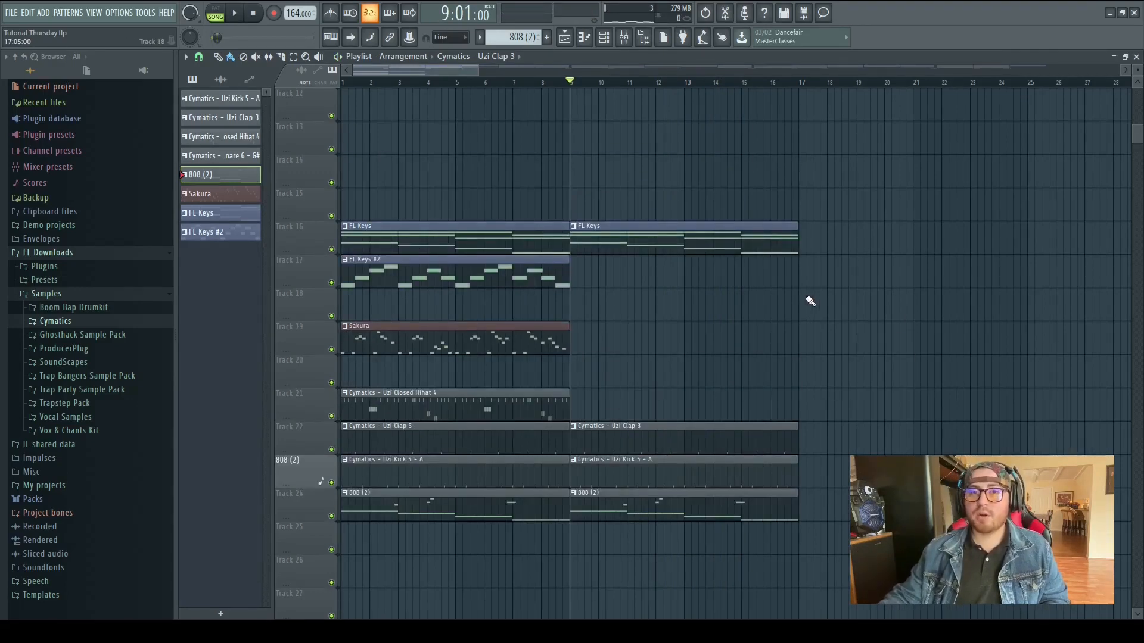